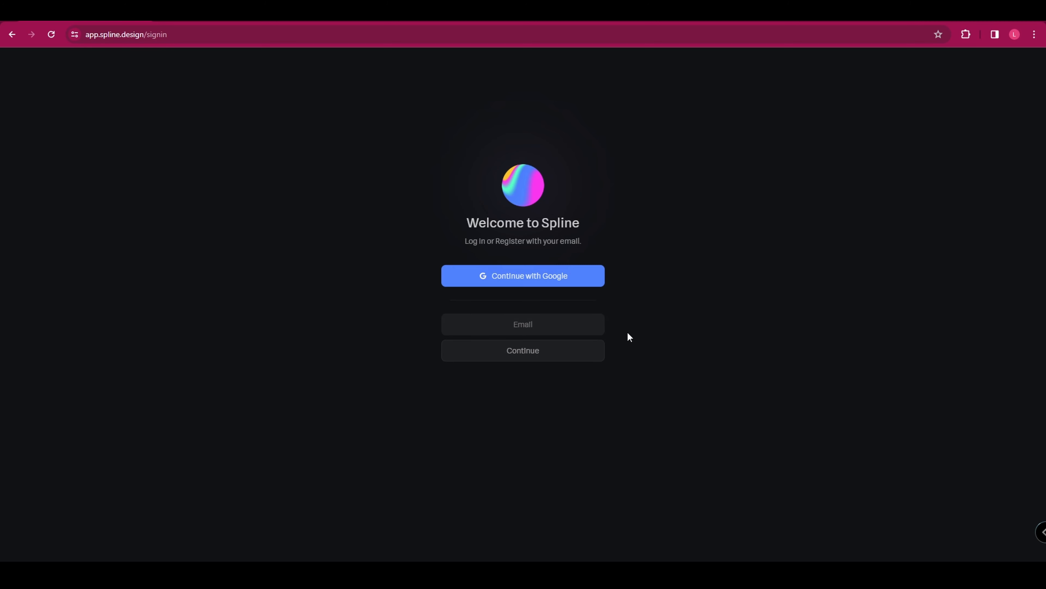
Sign up with the Google account and submit the full name for the profile.
left_click(551, 275)
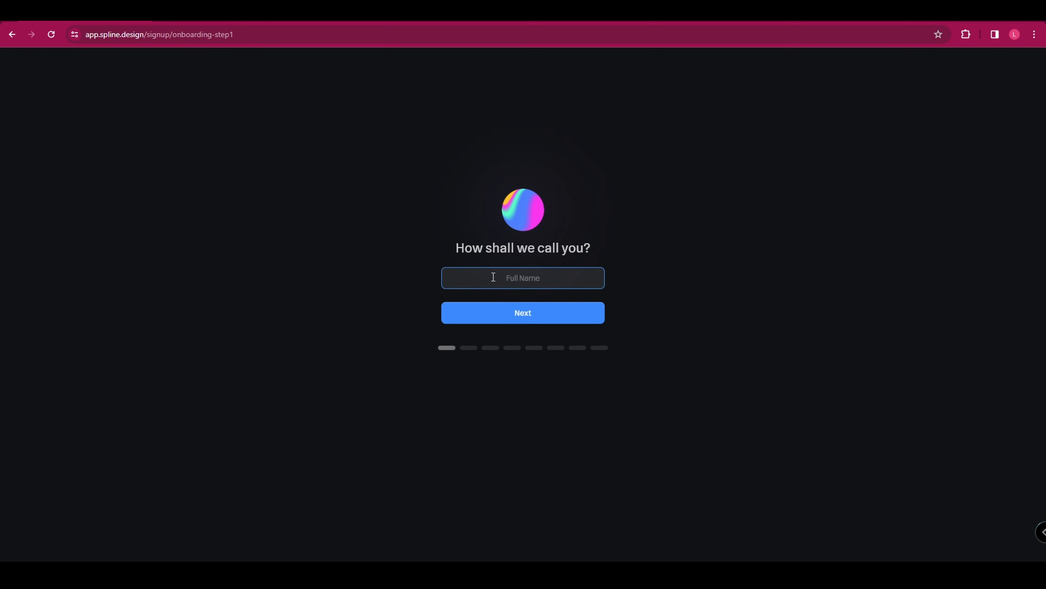
left_click(544, 308)
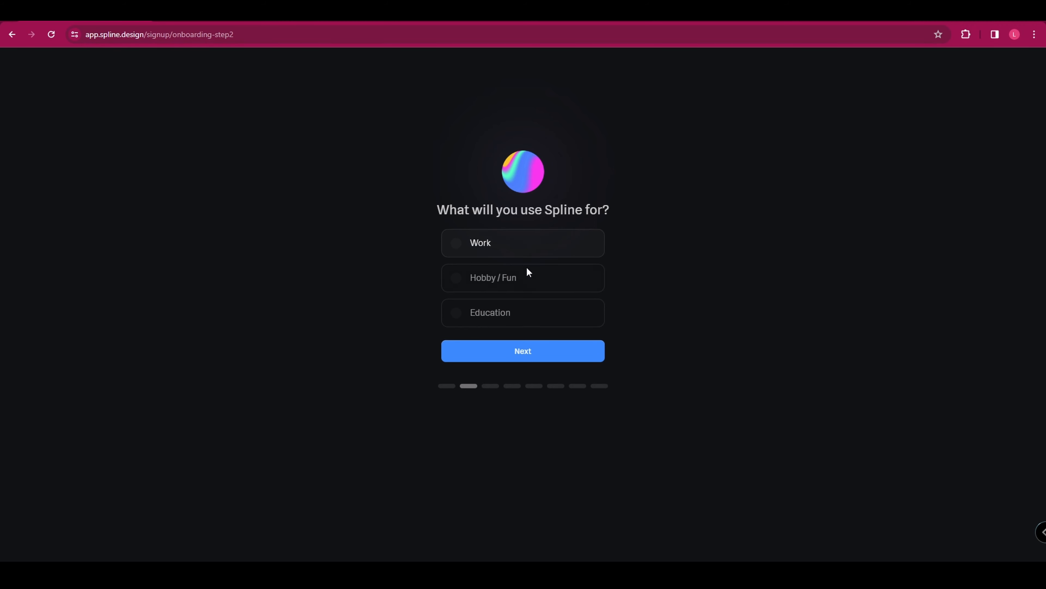
State the intended use as Hobby / Fun, with Creator as occupation and Hobbyist as self-description.
left_click(522, 279)
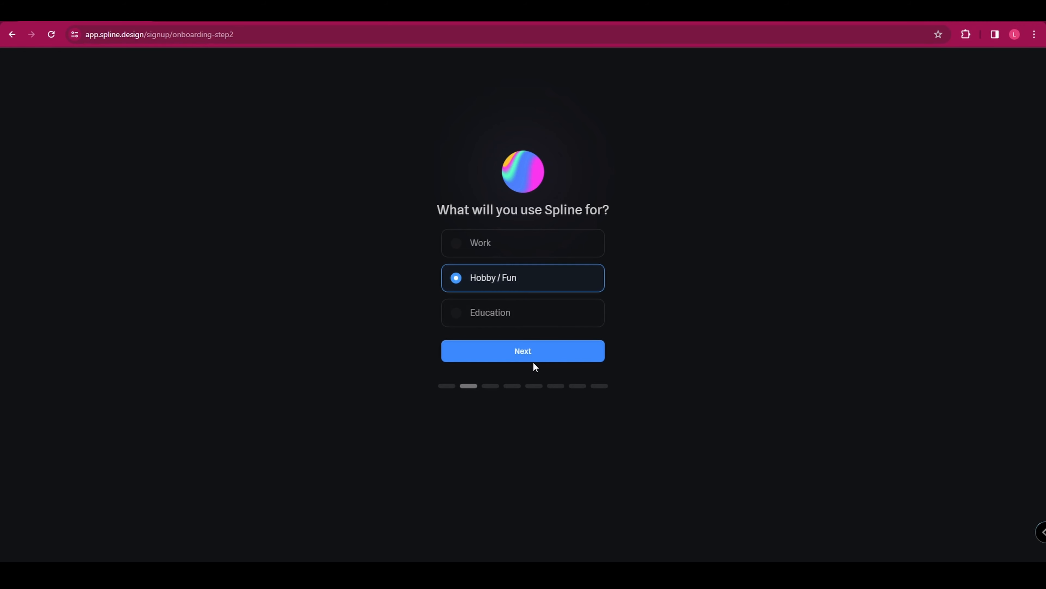
left_click(533, 361)
left_click(540, 276)
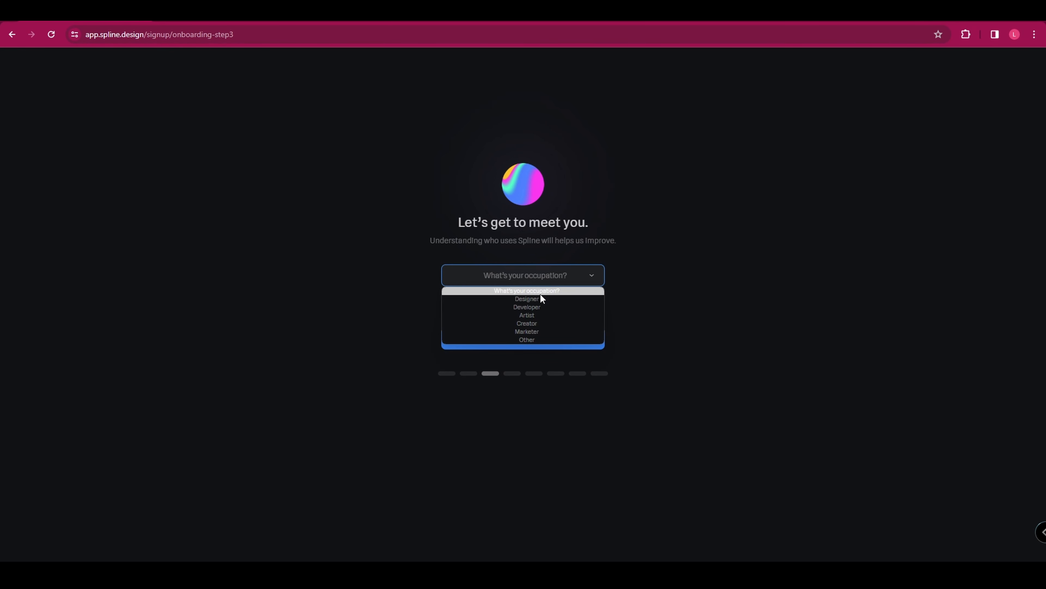
left_click(535, 322)
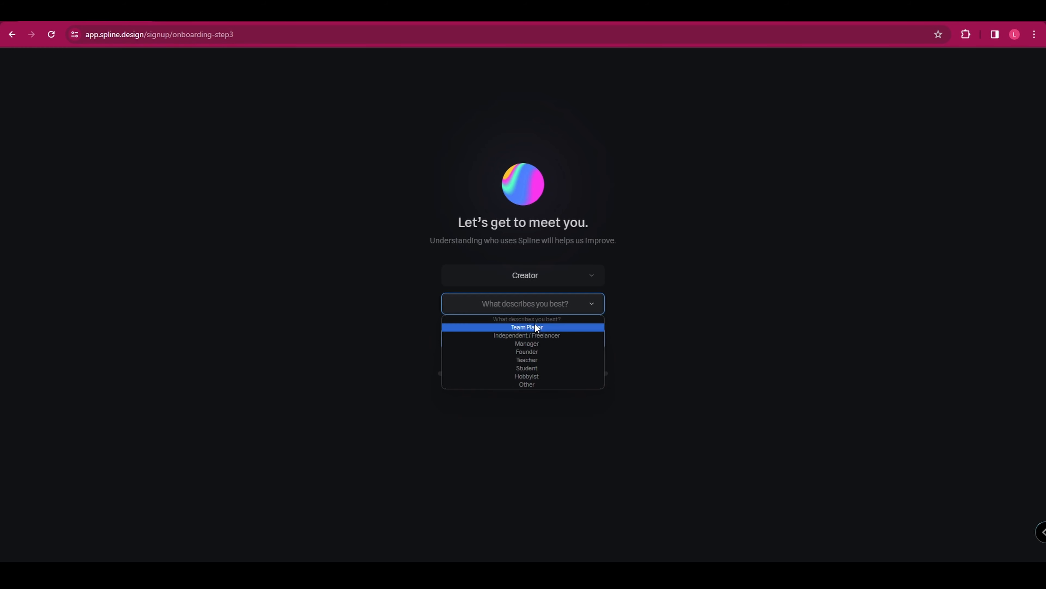
left_click(538, 377)
left_click(540, 341)
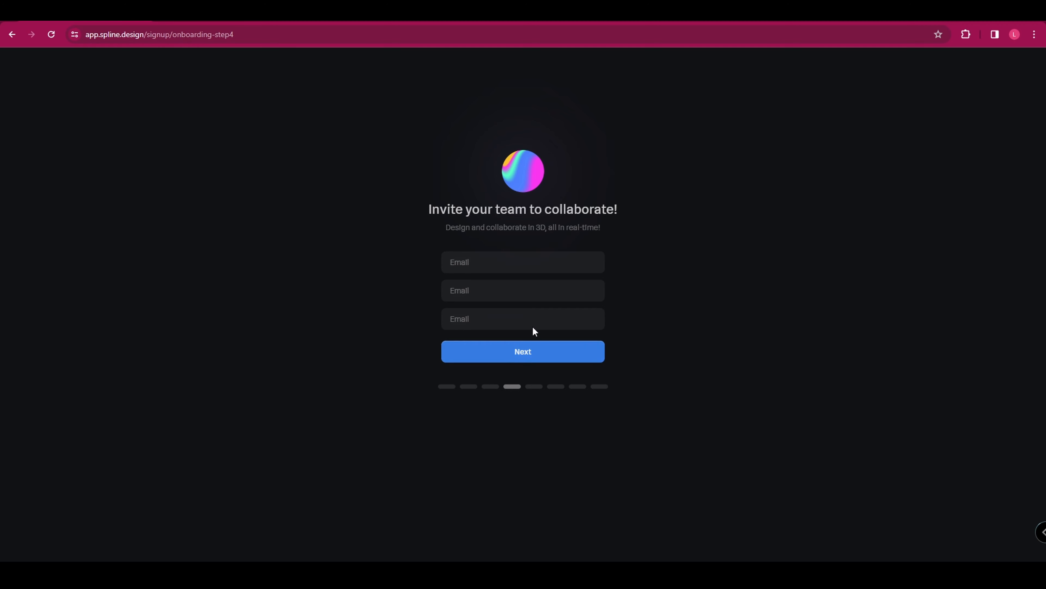
Skip the team invitations and the suggestions of community creators to follow.
left_click(550, 351)
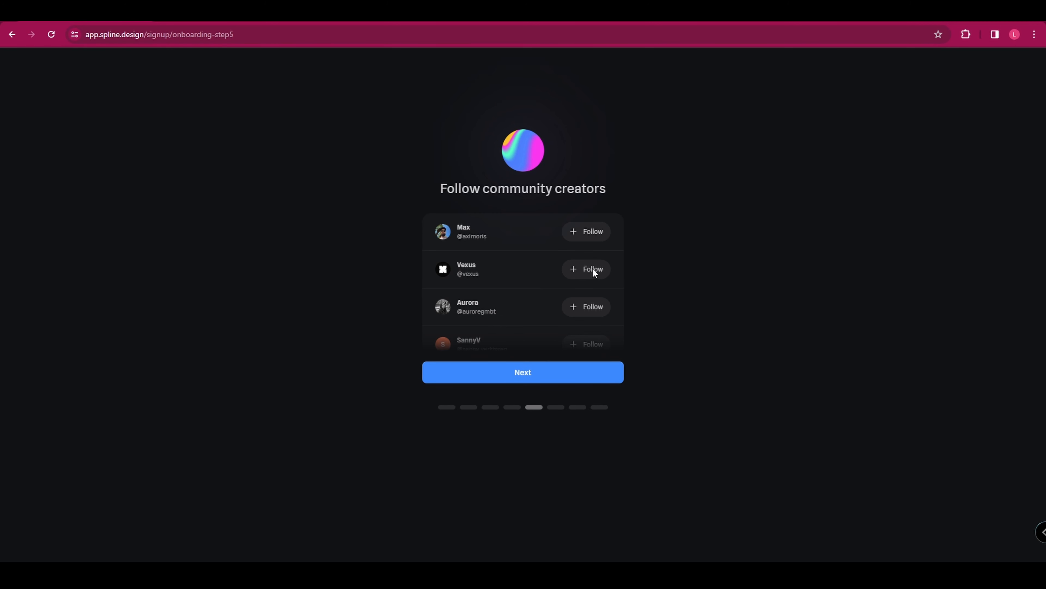
left_click(513, 376)
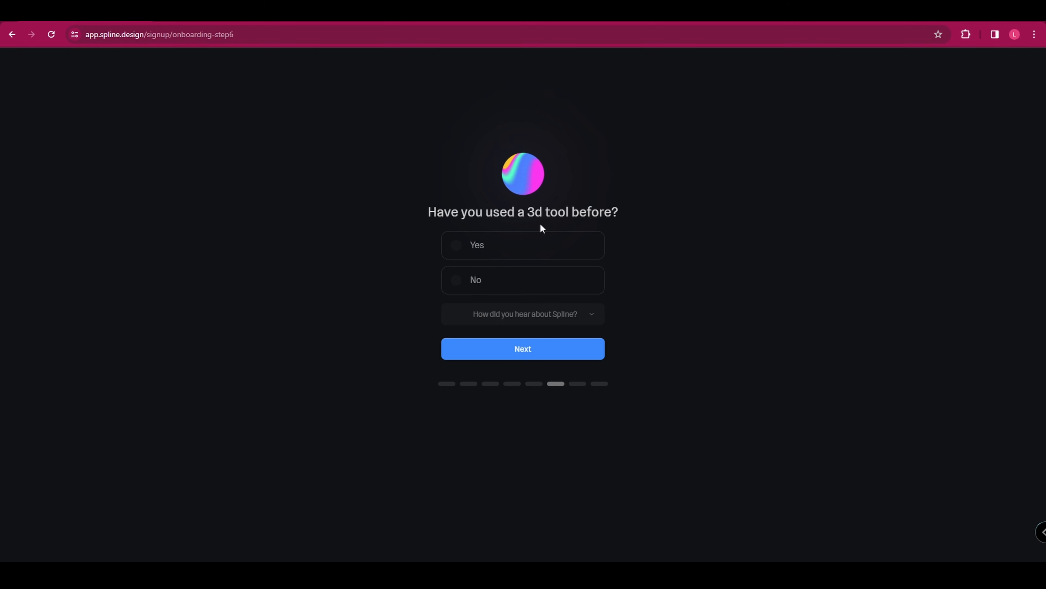
Answer Yes to previous 3D tool use and give Friend / Colleague as the referral source.
left_click(496, 250)
left_click(492, 317)
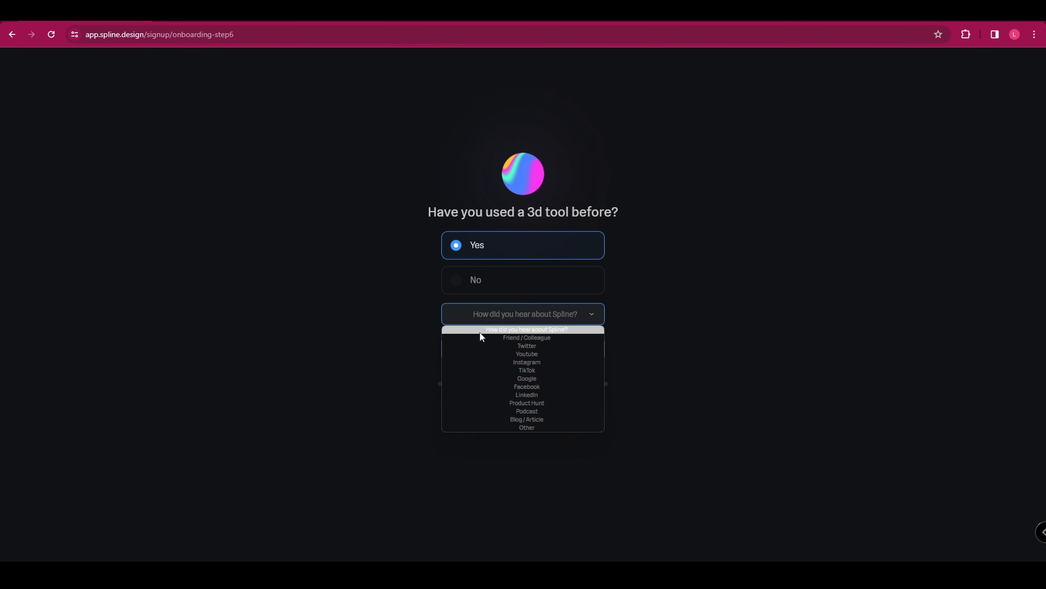
left_click(539, 339)
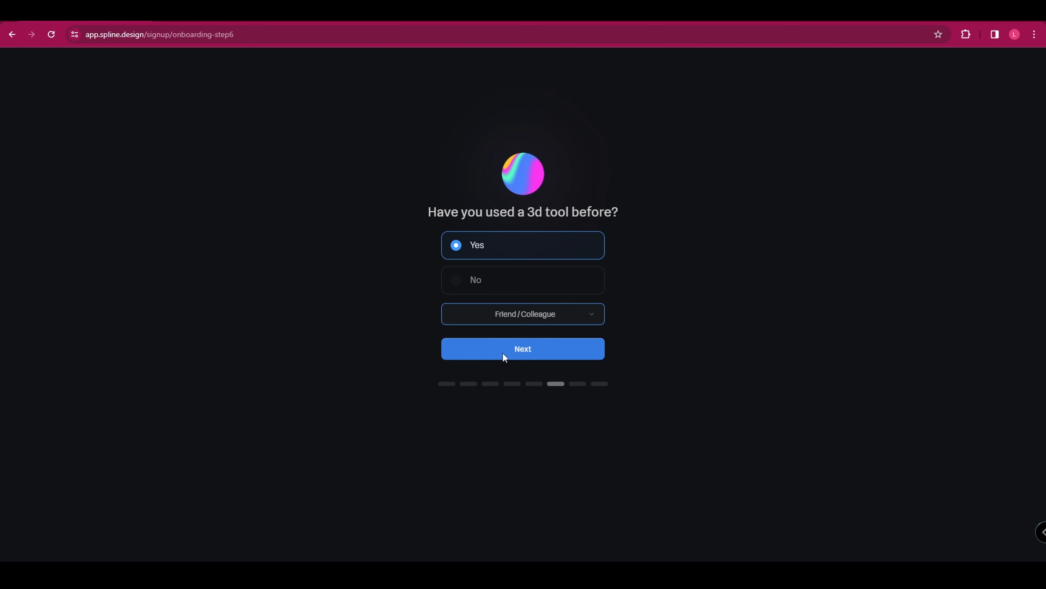
left_click(504, 350)
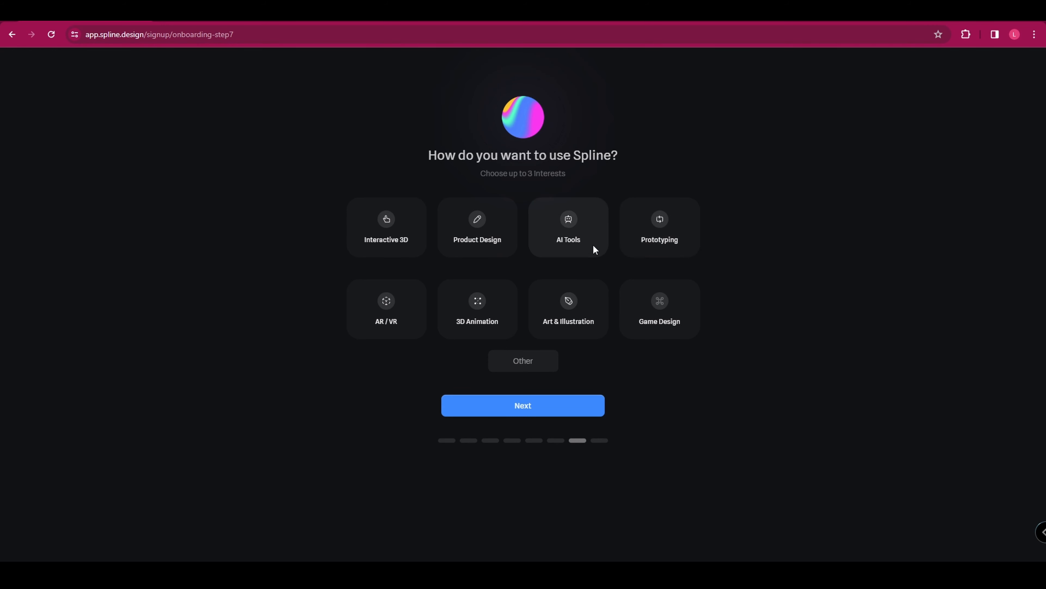
Skip the interests selection and finish the onboarding with the newsletter declined.
left_click(520, 406)
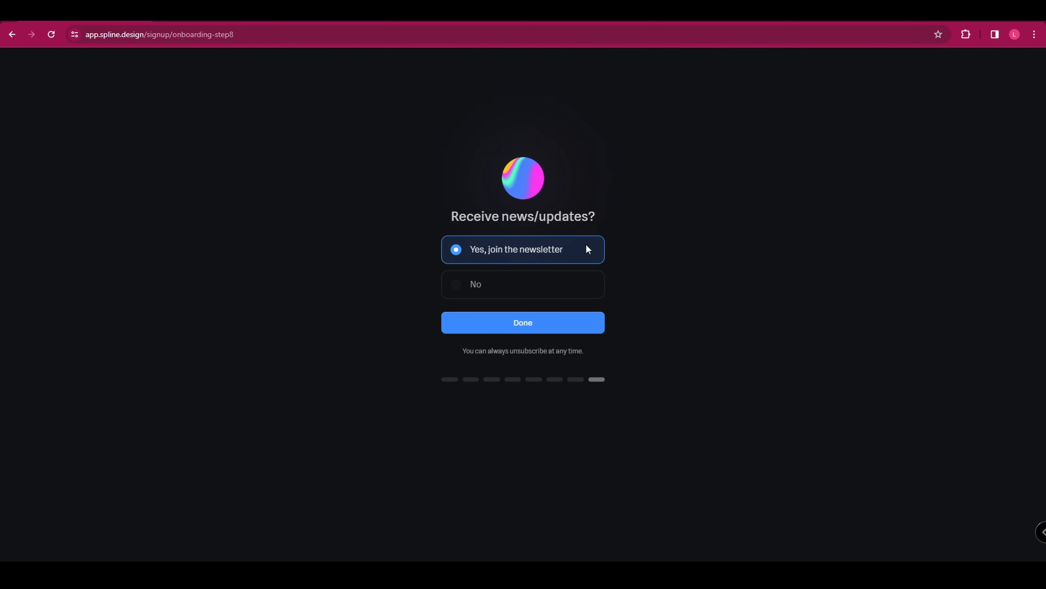
left_click(520, 285)
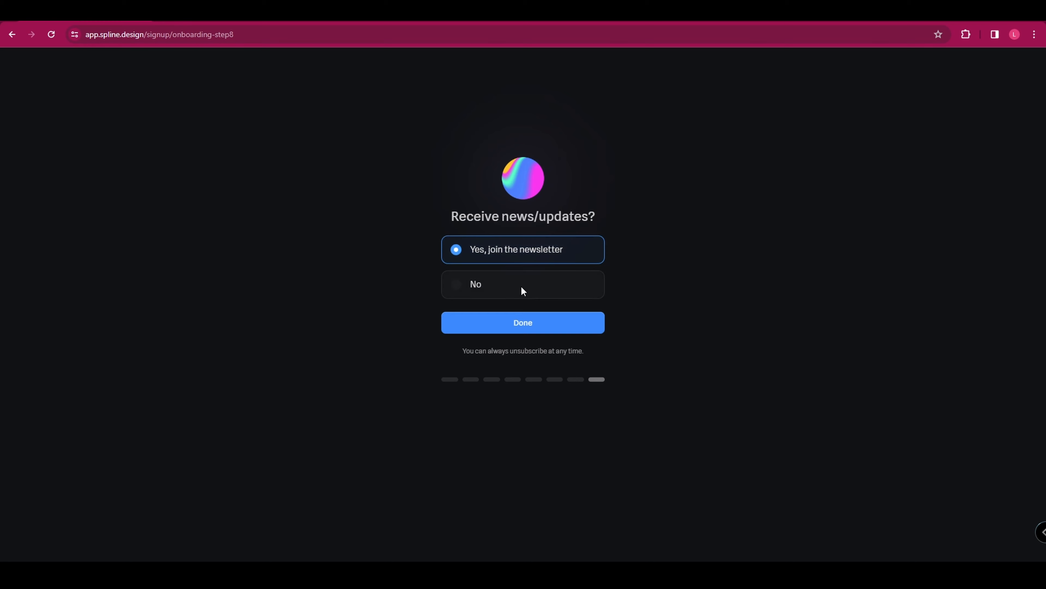
left_click(523, 323)
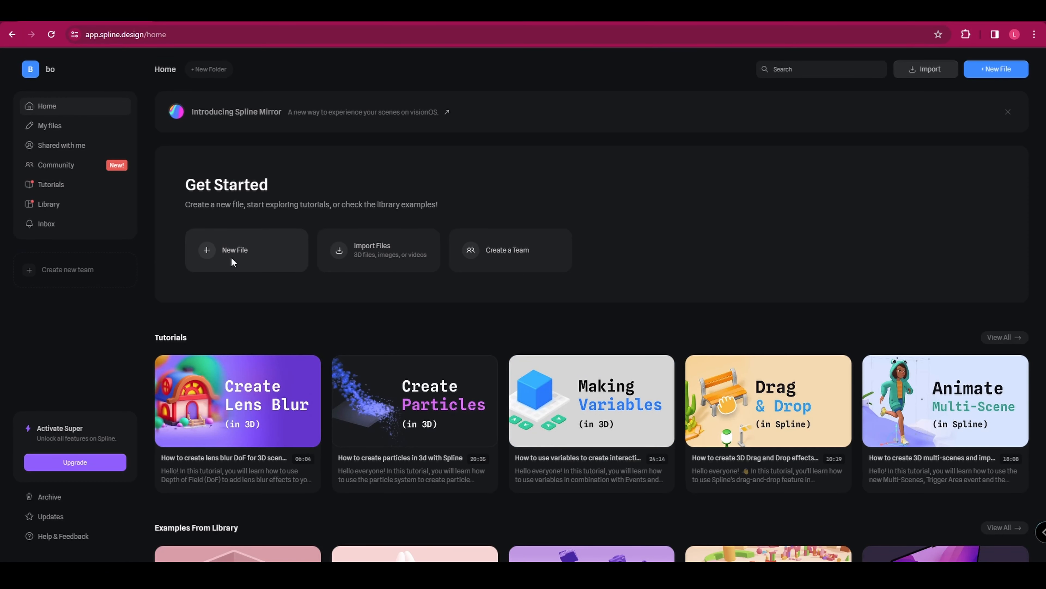
Create a new file and delete its default rectangle and directional light.
left_click(231, 255)
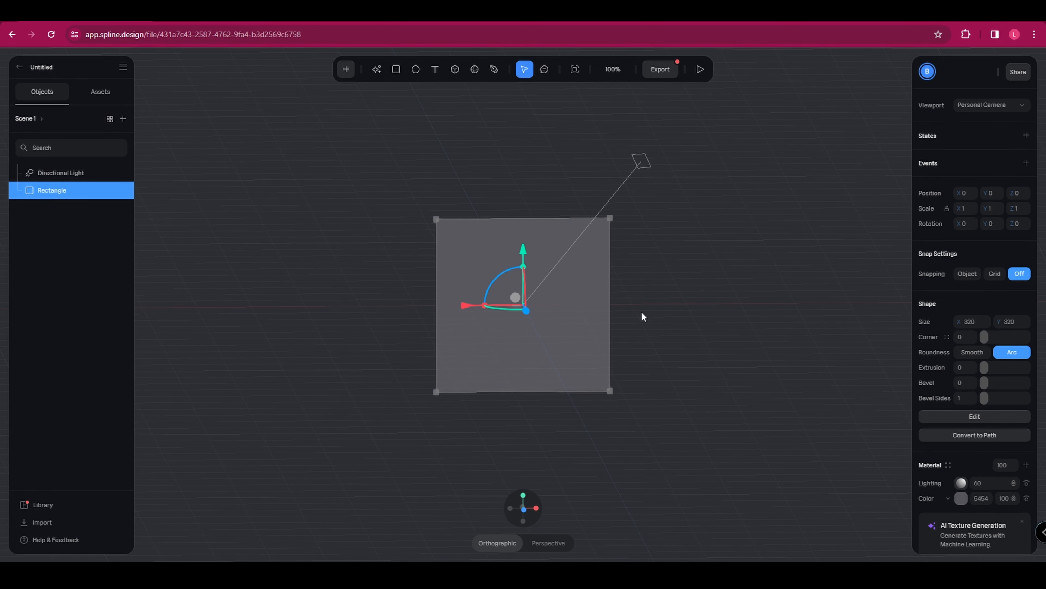
mouse_move(638, 308)
middle_mouse_down()
mouse_move(745, 243)
mouse_move(645, 251)
mouse_move(629, 226)
mouse_move(626, 294)
mouse_move(600, 314)
mouse_move(554, 314)
mouse_move(620, 306)
middle_mouse_up()
scroll(580, 312, "up", 3)
scroll(579, 310, "up", 5)
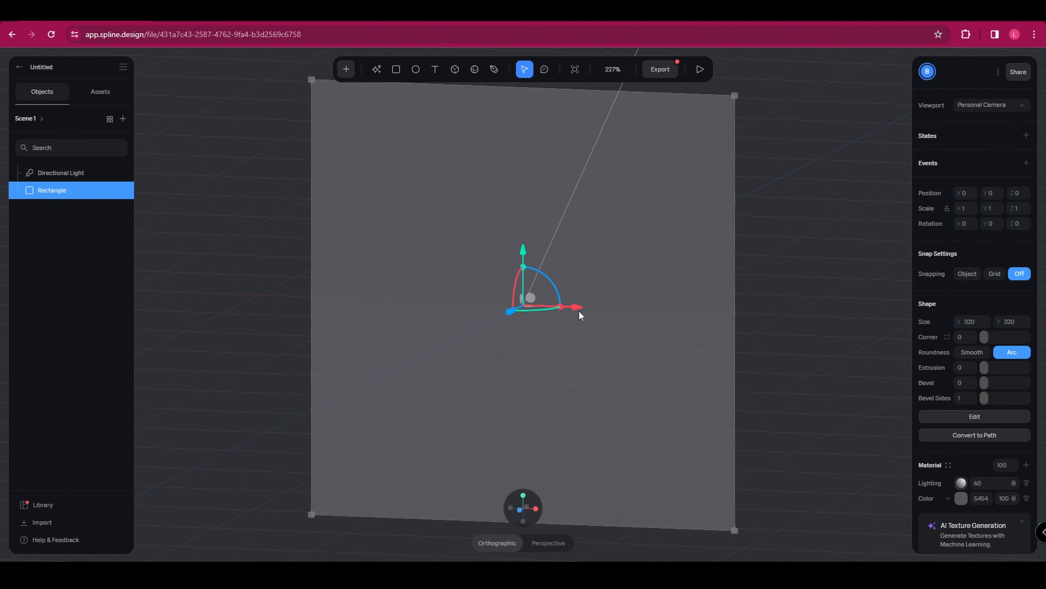
scroll(579, 310, "down", 8)
scroll(577, 311, "up", 4)
mouse_move(577, 313)
right_mouse_down()
mouse_move(645, 304)
mouse_move(483, 290)
mouse_move(447, 330)
mouse_move(763, 293)
mouse_move(581, 309)
mouse_move(612, 320)
mouse_move(556, 311)
mouse_move(563, 304)
right_mouse_up()
scroll(562, 305, "down", 4)
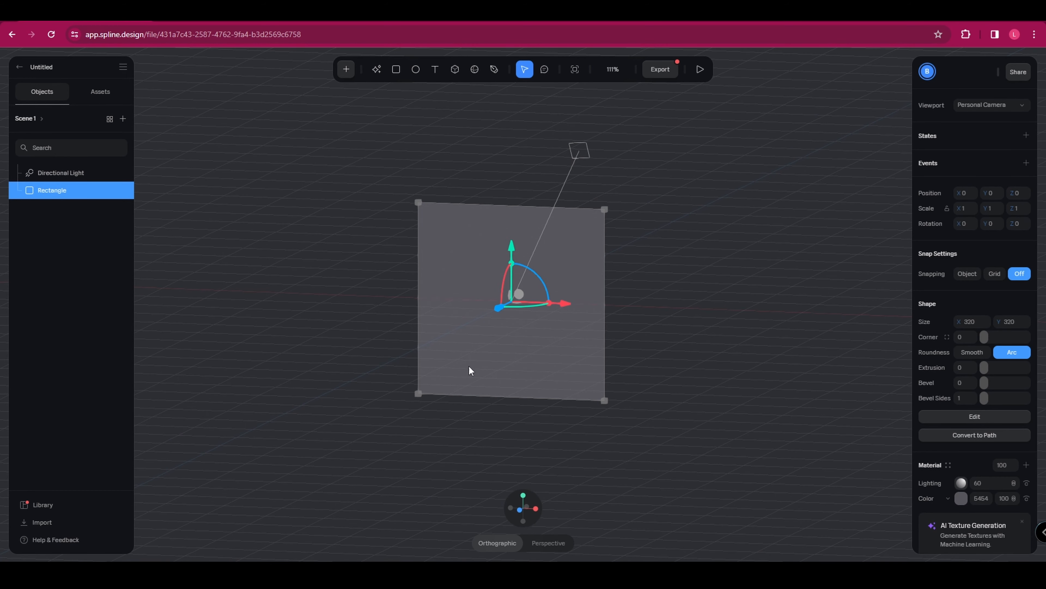
left_click(736, 135)
left_click_drag(657, 186, 248, 471)
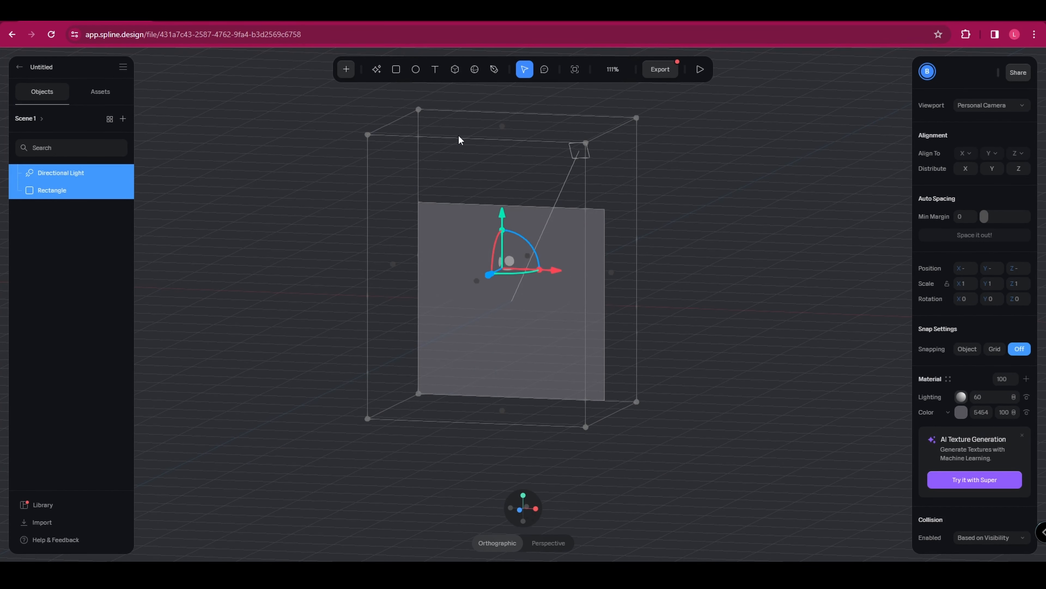
key("Delete")
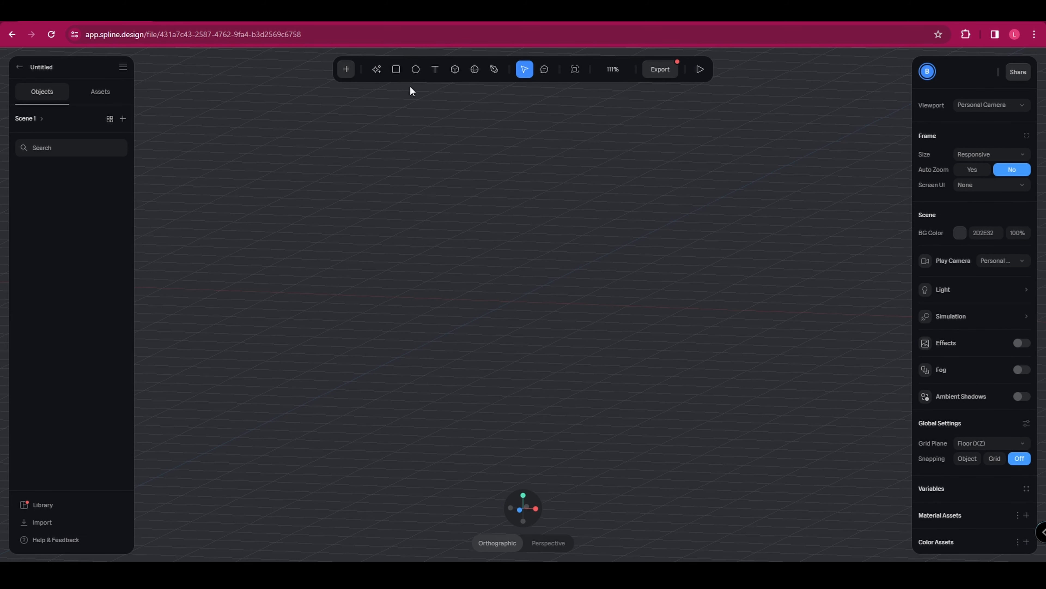
Place a cube on the floor grid and switch the view to perspective.
left_click(459, 70)
left_click(556, 298)
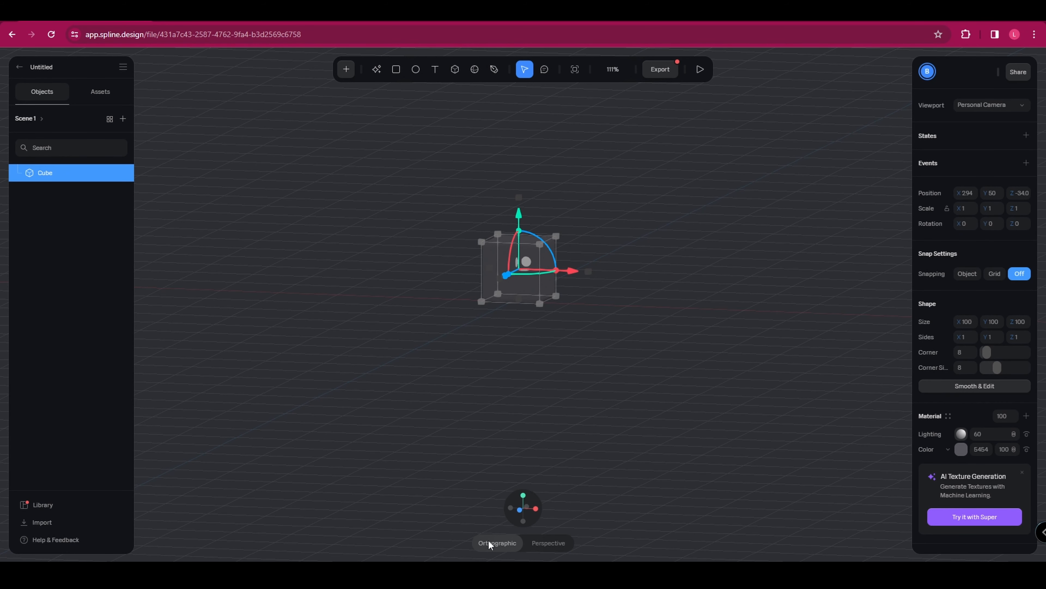
left_click(538, 543)
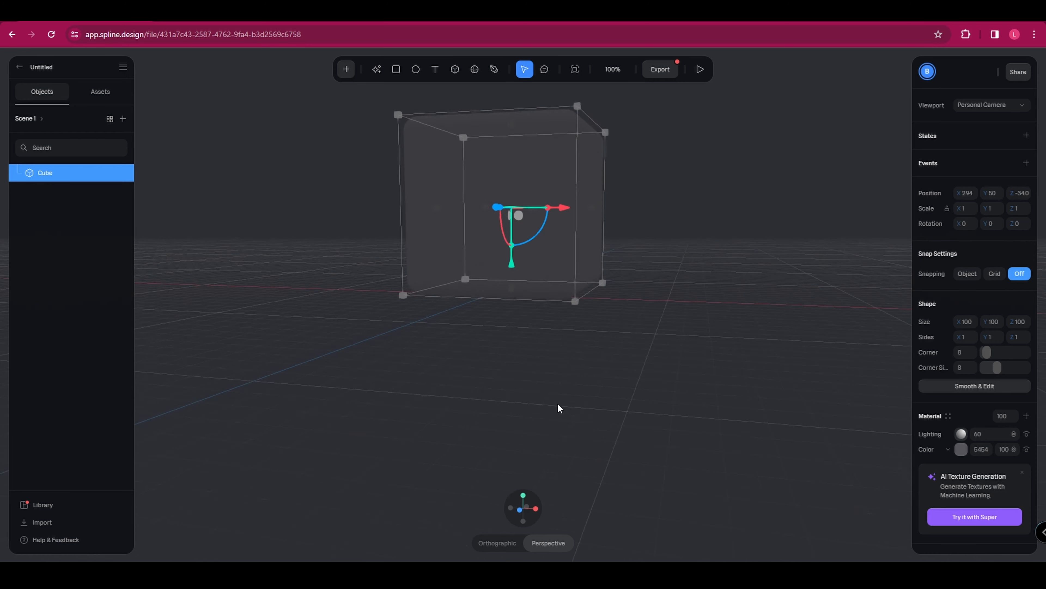
Resize the cube by one of its upper corners to about 106 × 87 × 106.
scroll(558, 402, "down", 2)
middle_click_drag(590, 223, 610, 249)
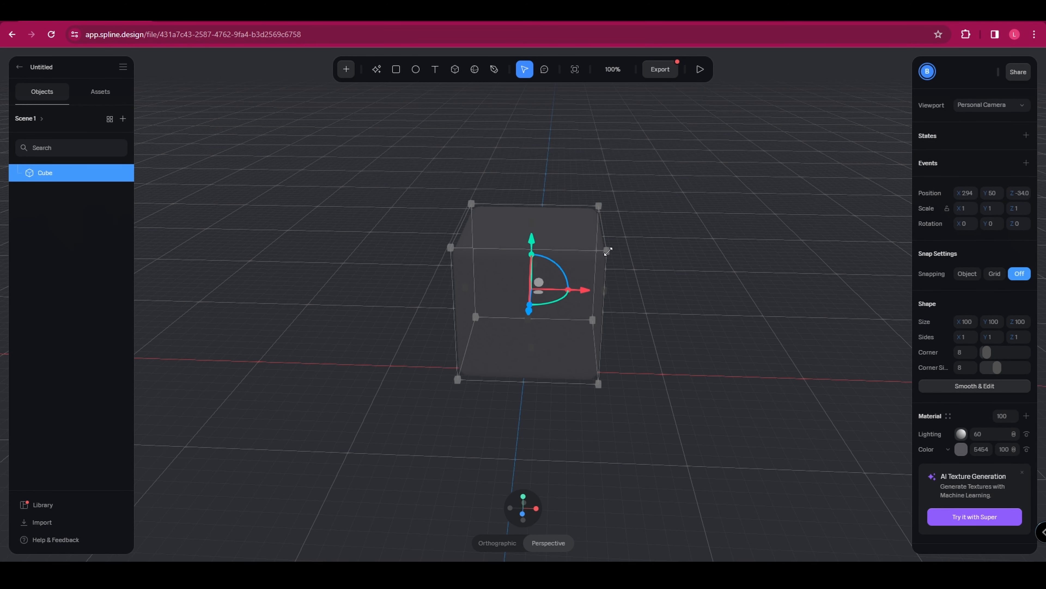
left_click_drag(608, 251, 762, 297)
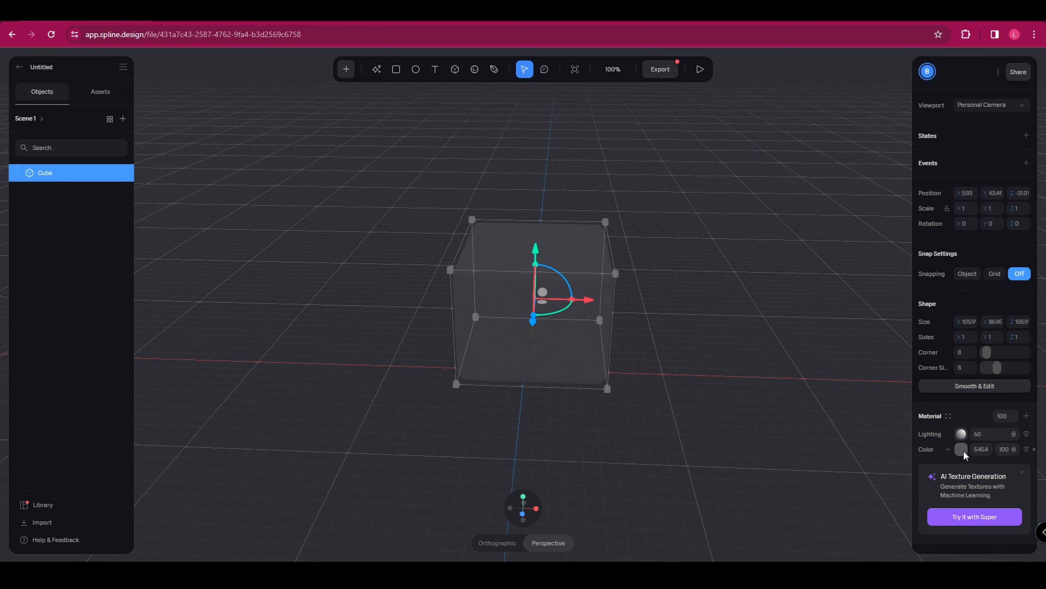
Set the cube's material color to white (FFFFFF) and deselect the cube.
left_click(961, 449)
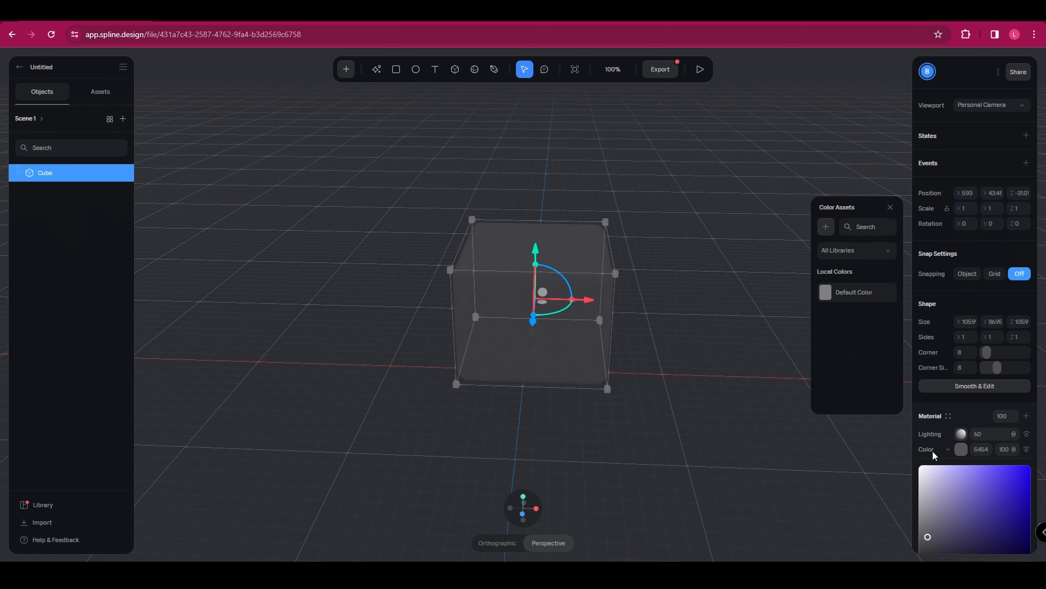
left_click(919, 466)
left_click(869, 427)
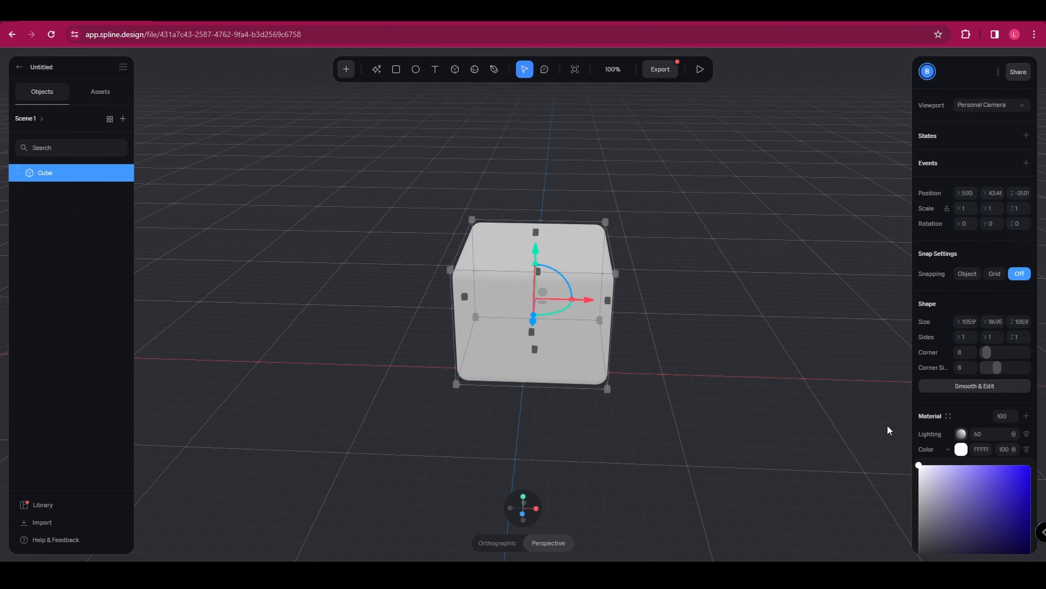
left_click(757, 226)
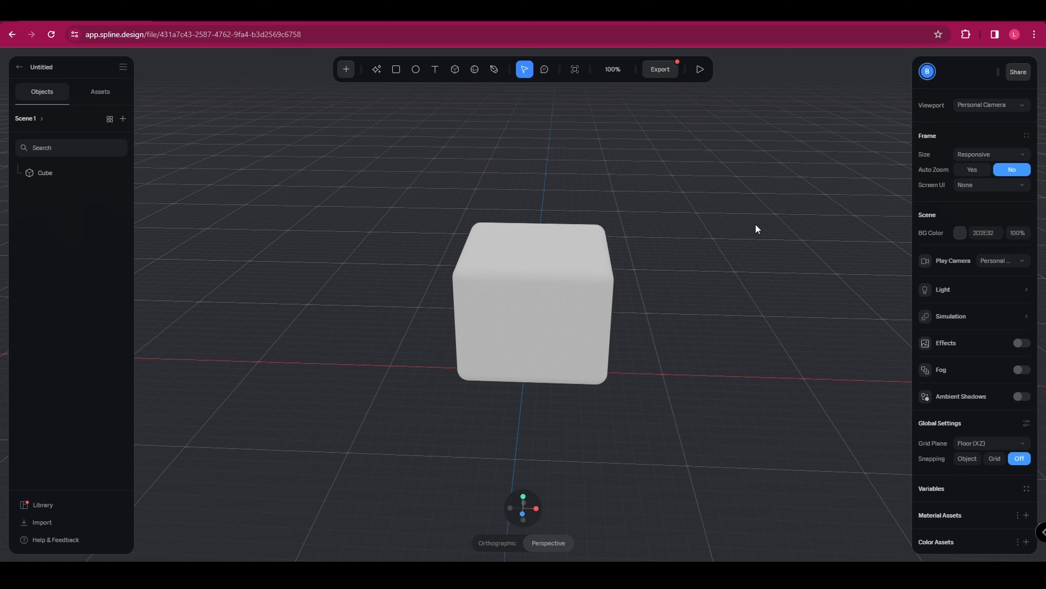
Add a second cube, about 45 × 34 × 100 in size, low at the front-left corner of the white cube.
left_click(455, 70)
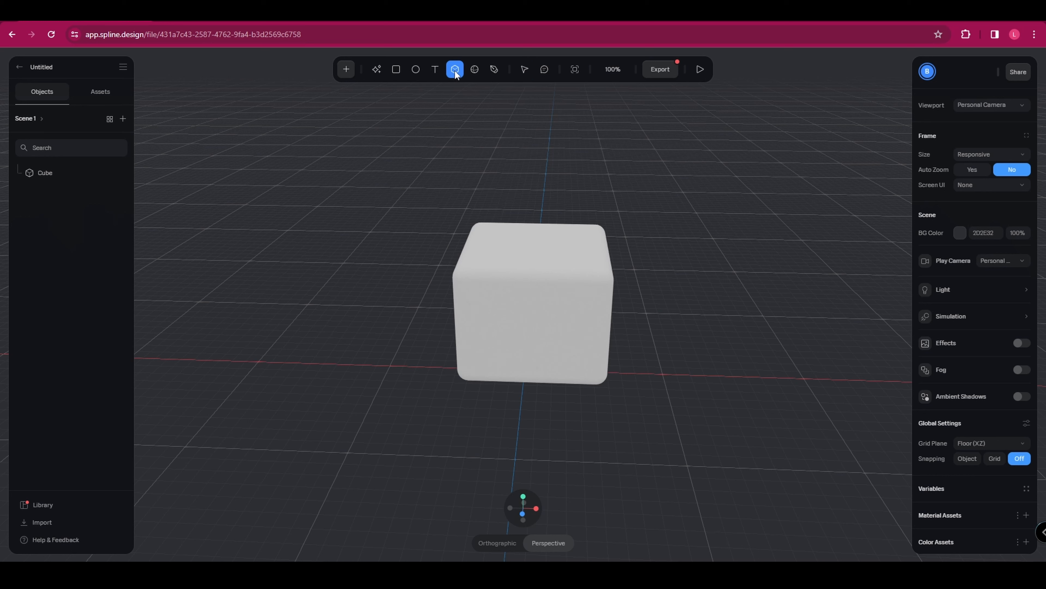
left_click(420, 353)
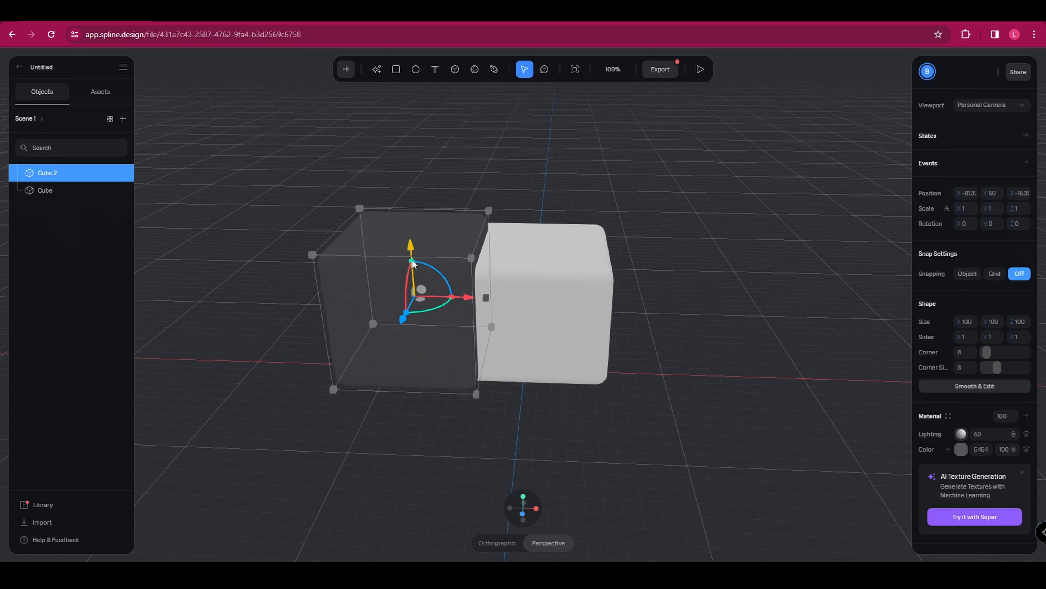
left_click_drag(470, 259, 464, 388)
middle_click_drag(356, 349, 430, 349)
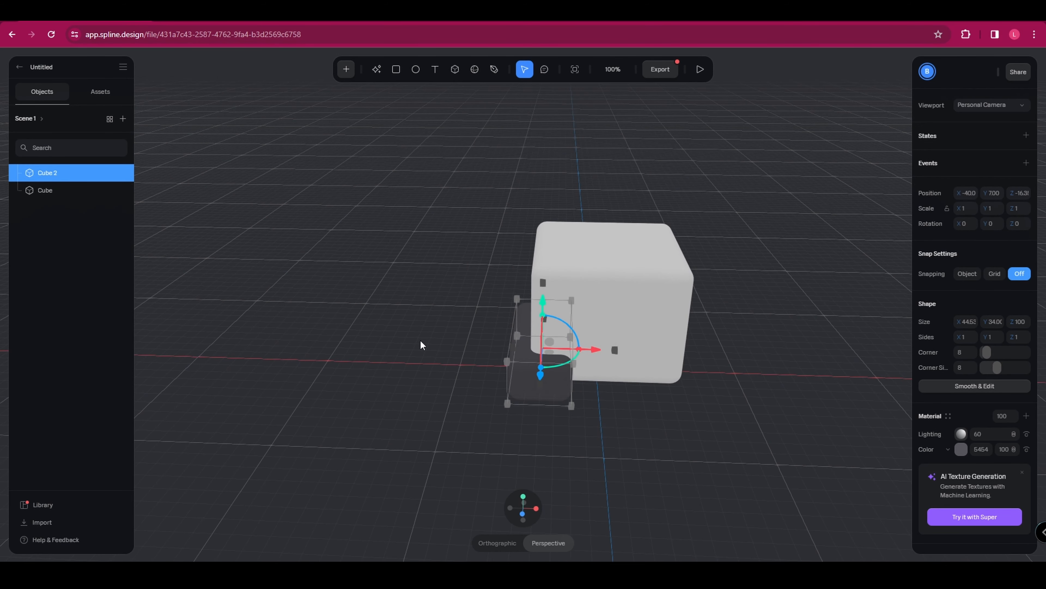
Change the smaller cube's material color to white (FFFFFF) and deselect it.
right_click_drag(420, 339, 514, 331)
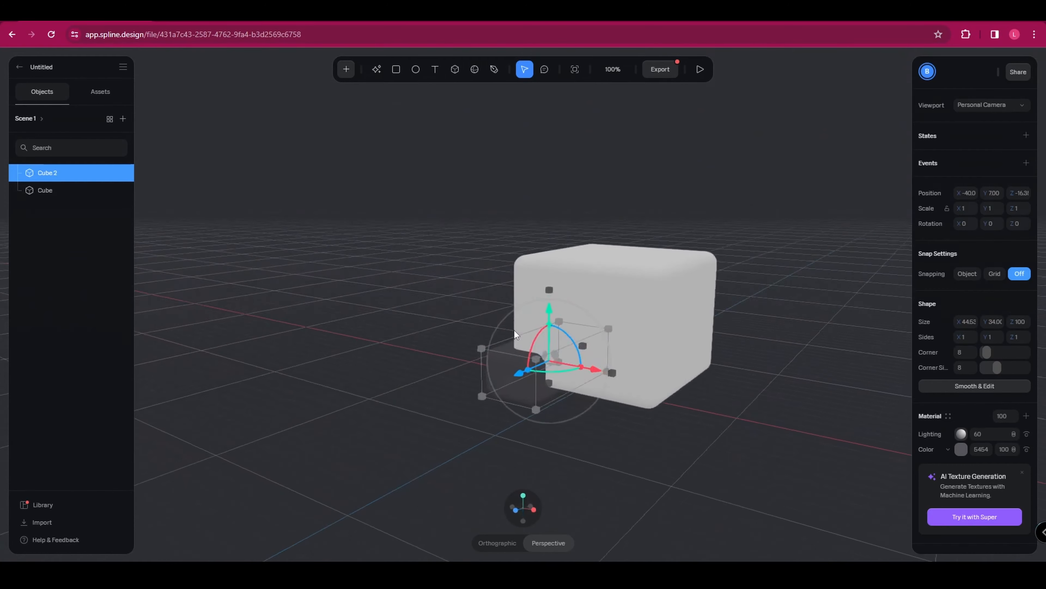
left_click(962, 449)
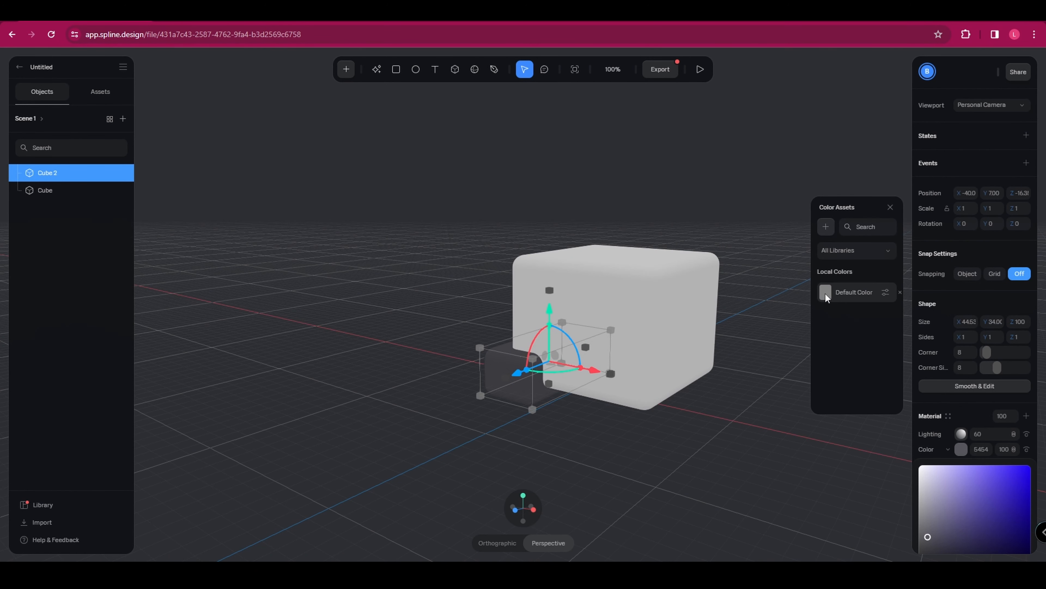
left_click_drag(947, 486, 855, 423)
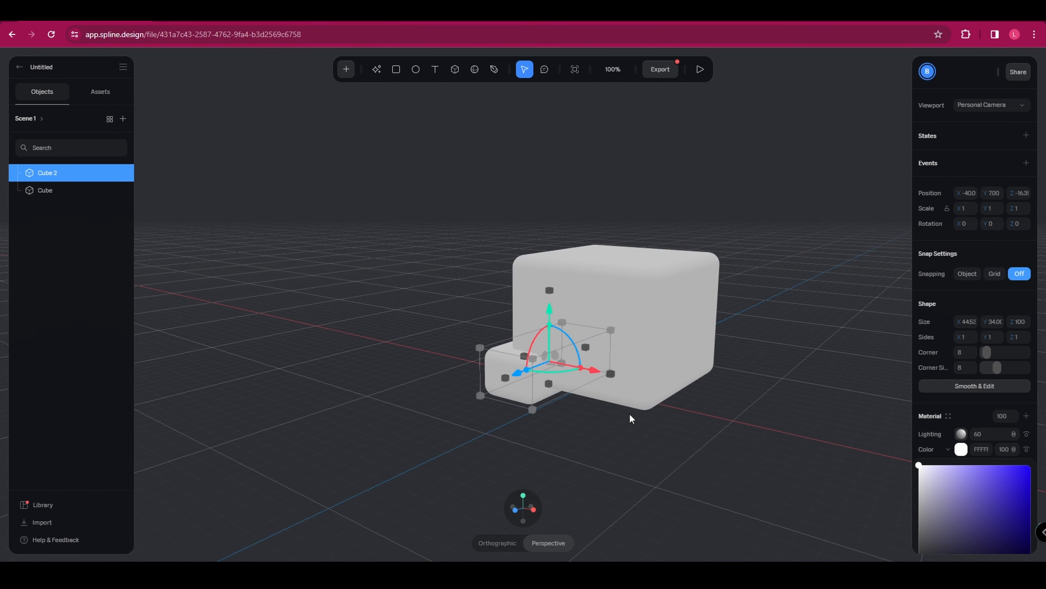
left_click(525, 416)
Duplicate the small front cube and move the copy to the opposite front corner of the large cube.
right_click_drag(525, 415, 526, 365)
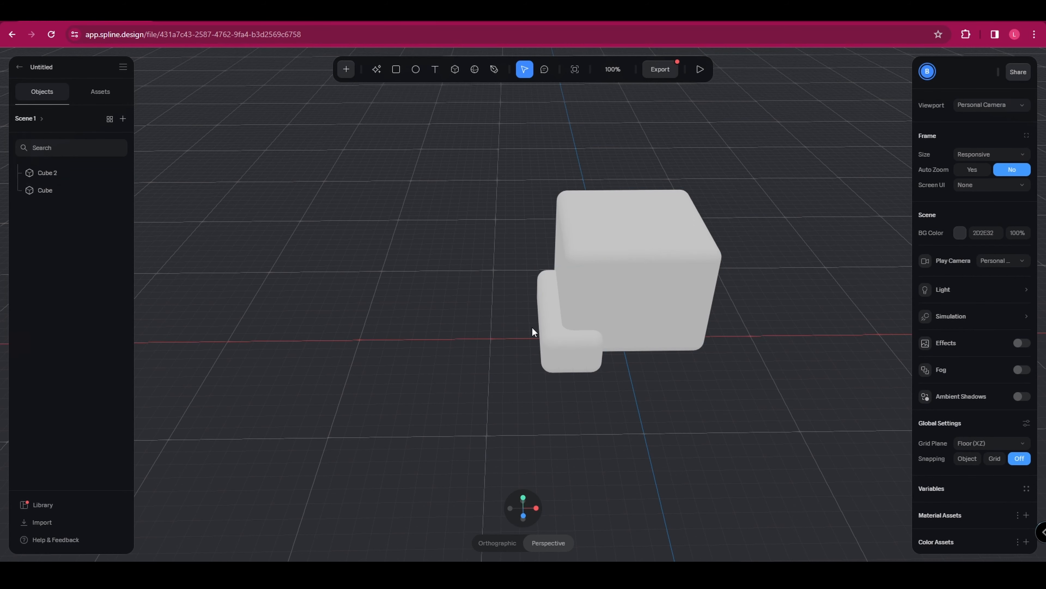
left_click(578, 358)
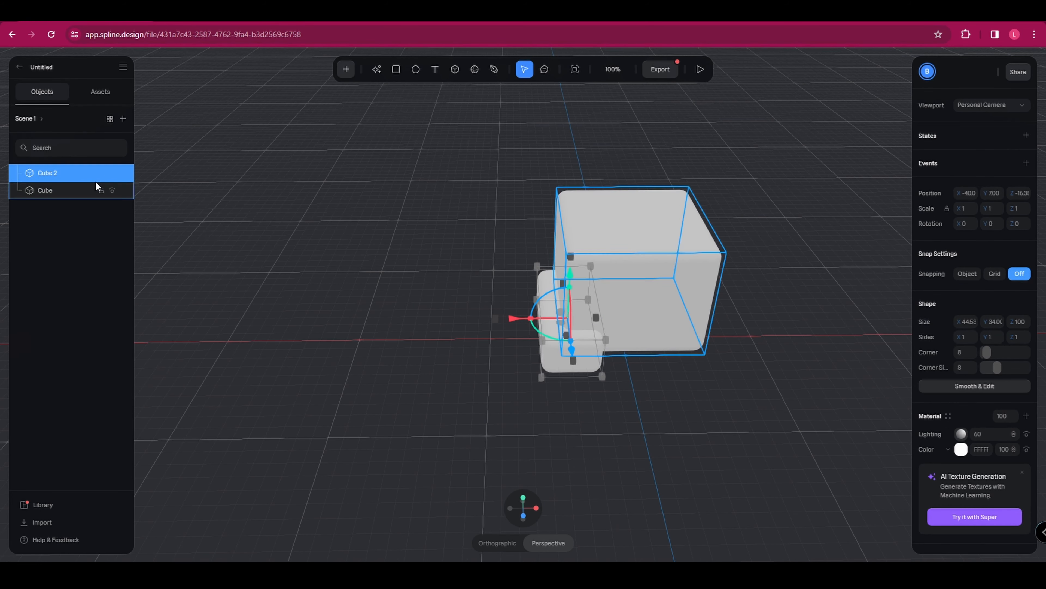
right_click(70, 171)
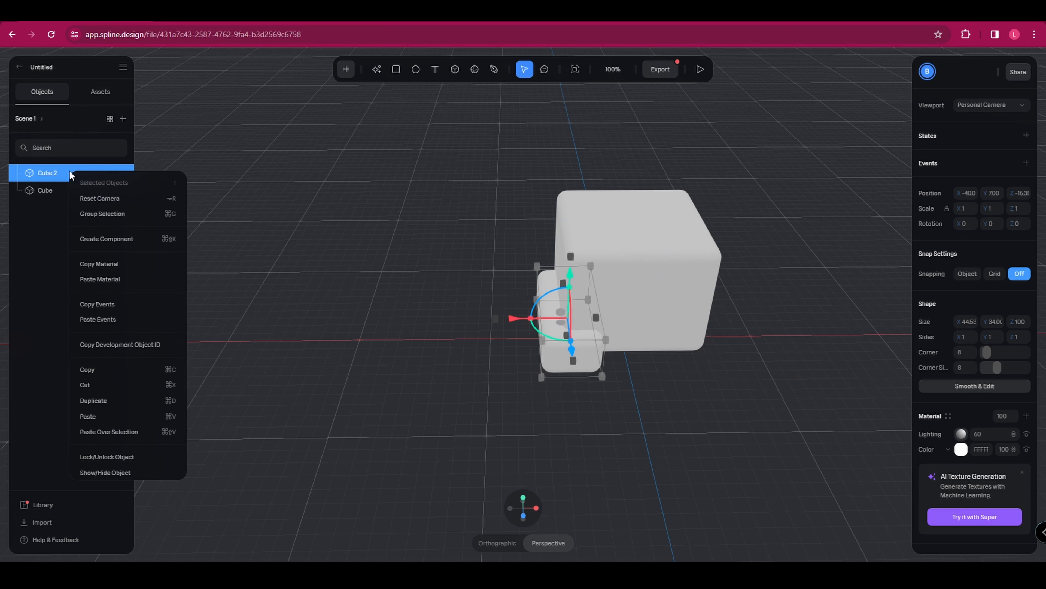
left_click(114, 401)
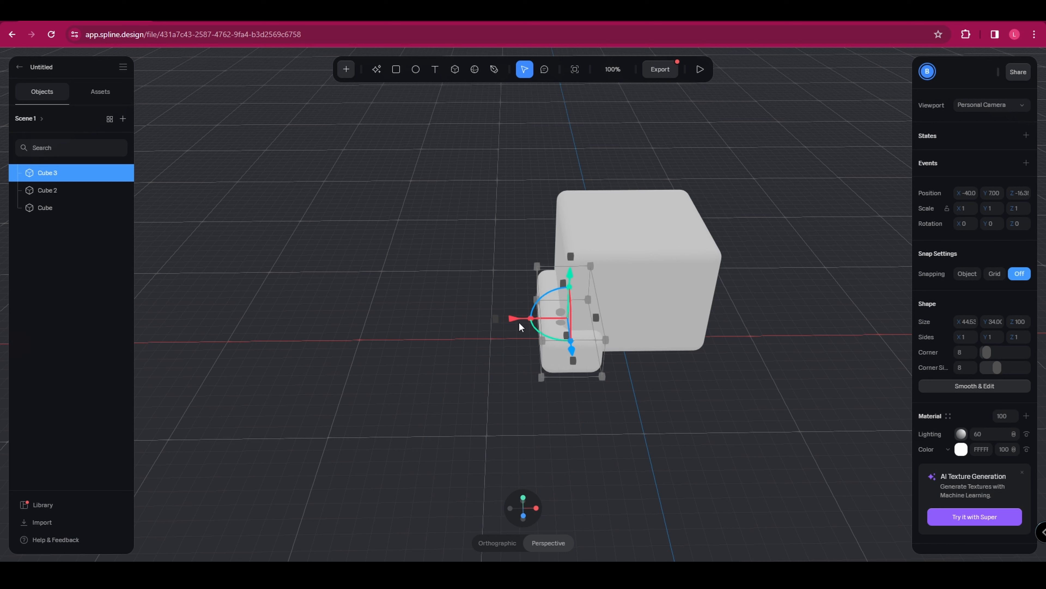
left_click_drag(512, 322, 638, 370)
Stretch the large cube upward to a height of about 106 and deselect it.
right_click(722, 413)
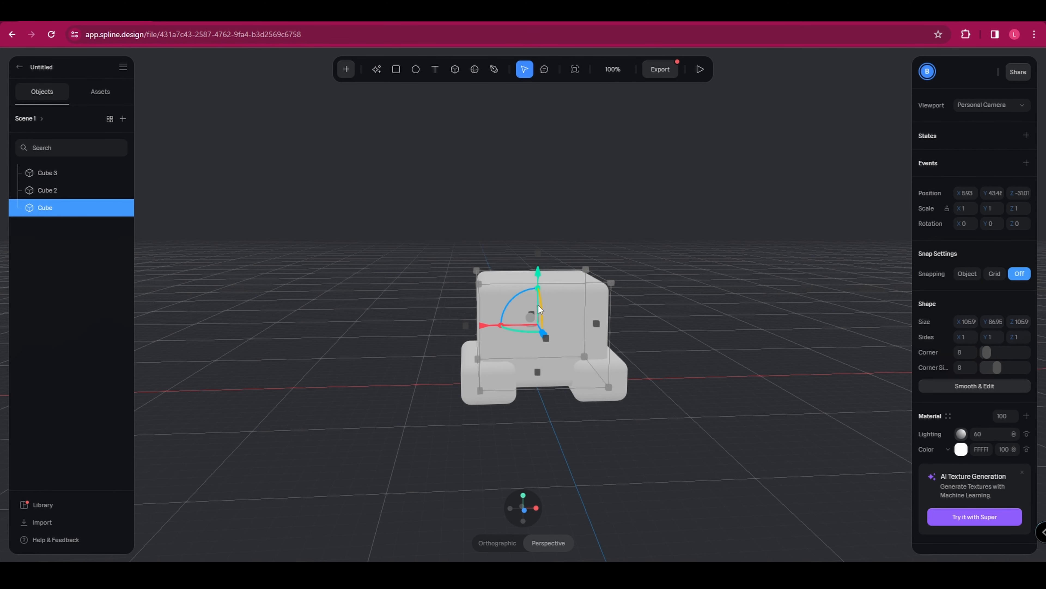
left_click_drag(538, 250, 538, 228)
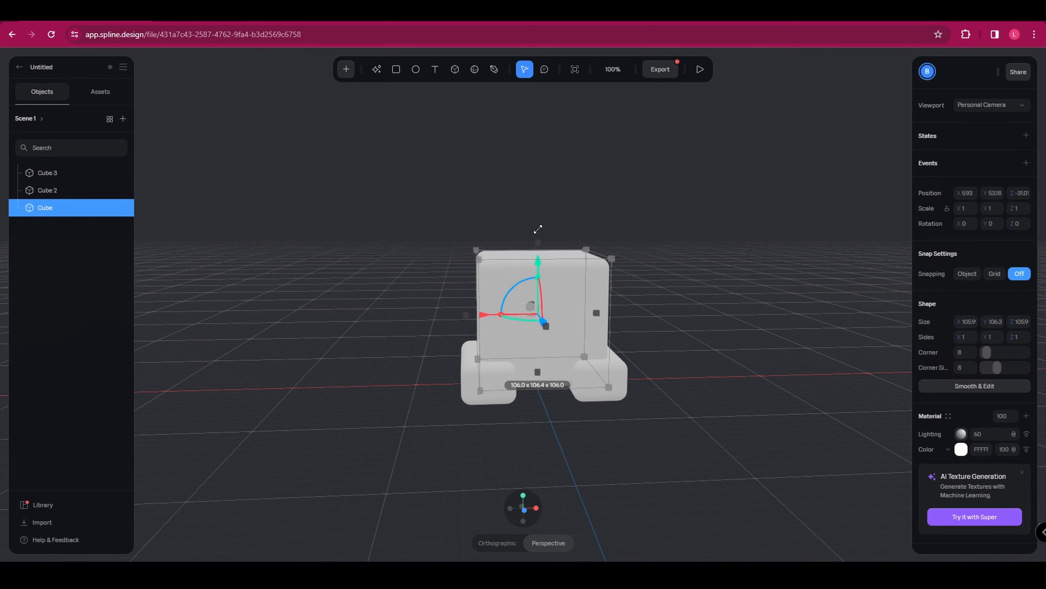
left_click(739, 384)
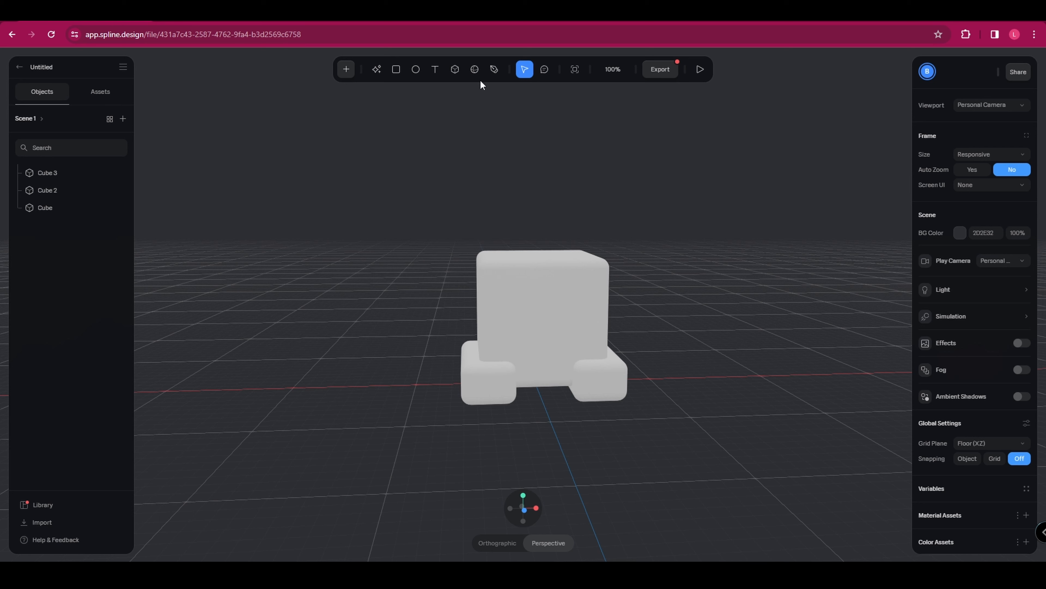
Add a white cube about 40 × 113 × 40 as an upright ear on one side of the large cube's top.
left_click(396, 383)
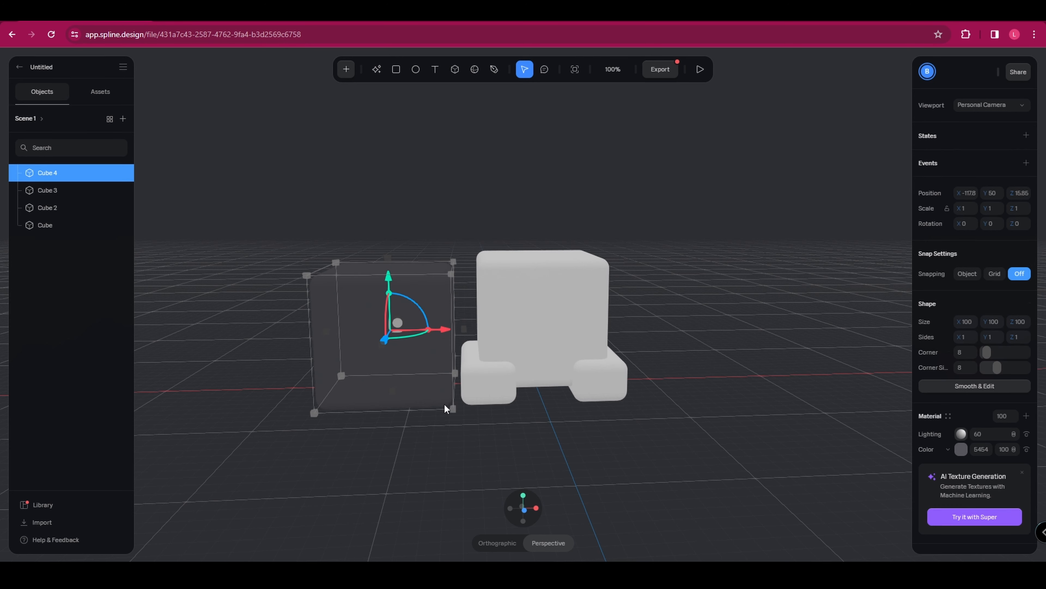
left_click_drag(452, 408, 507, 272)
middle_click_drag(508, 272, 525, 336)
left_click_drag(498, 303, 503, 276)
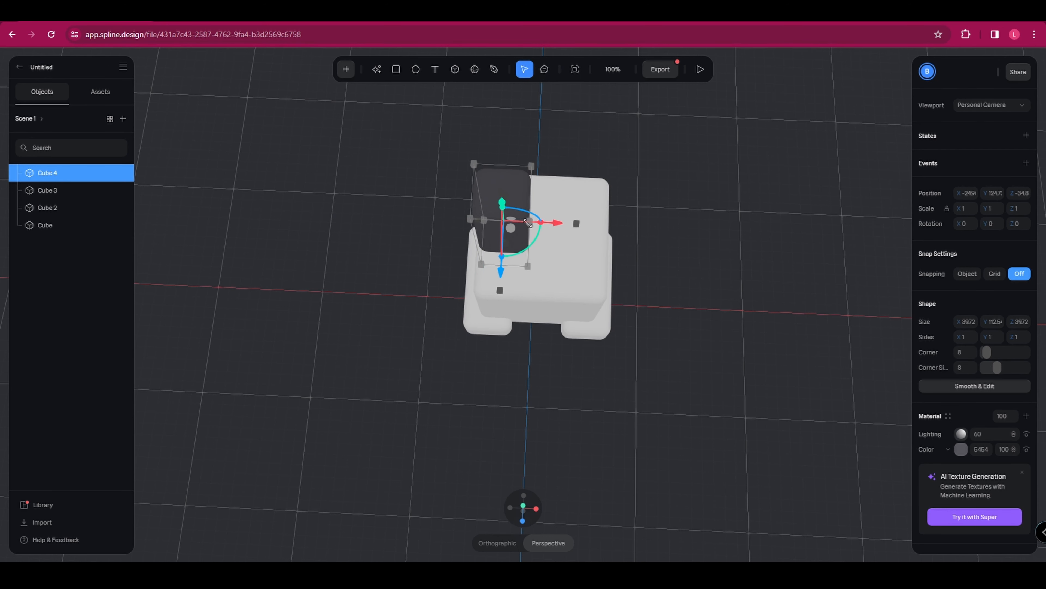
left_click(960, 449)
left_click(829, 293)
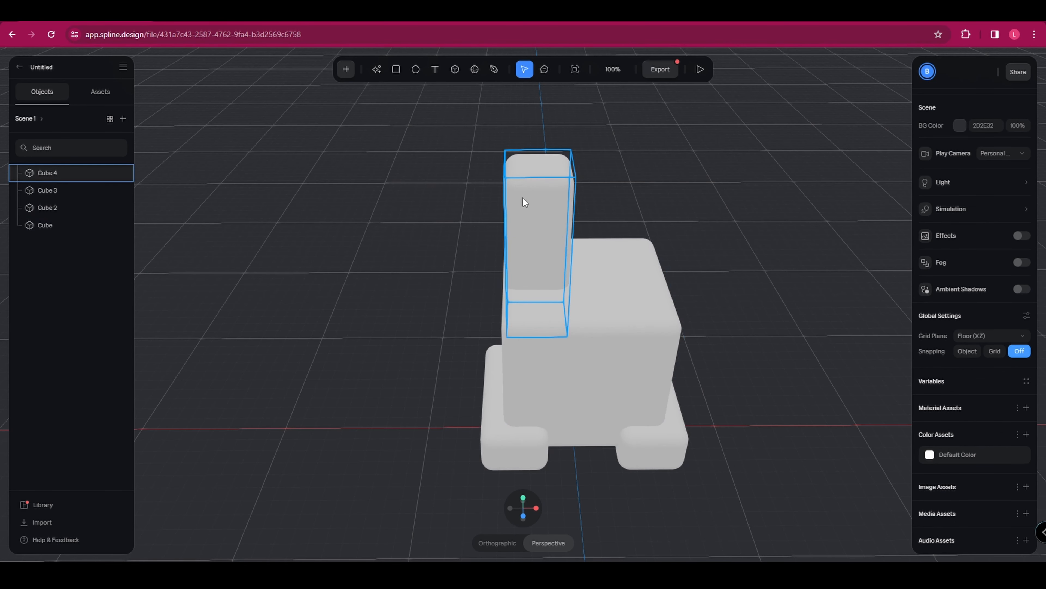
Place a rectangle on the ear's front face and resize it to about 24 × 74.
left_click(397, 70)
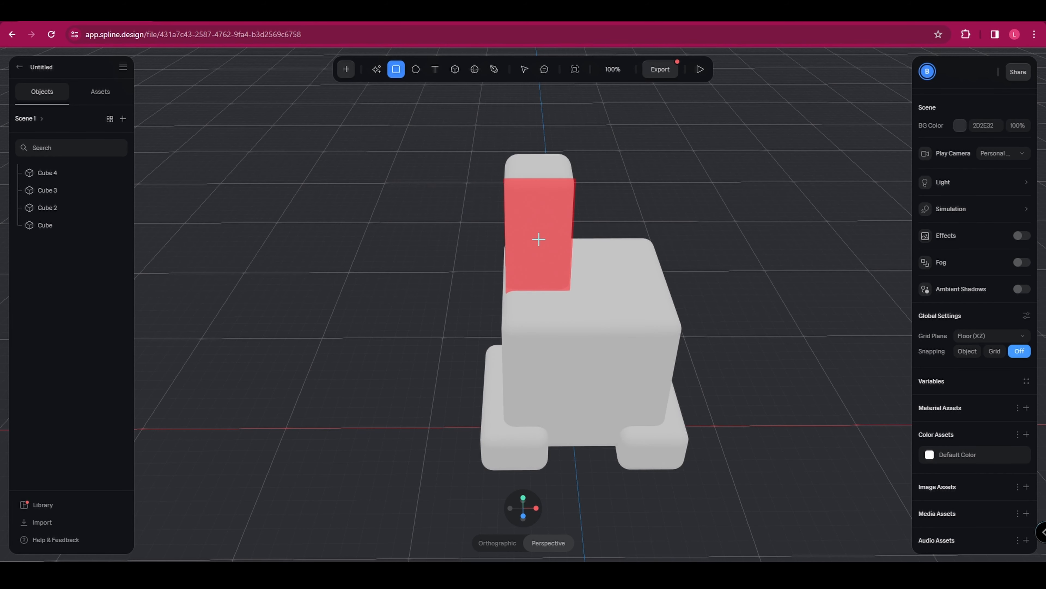
left_click(542, 228)
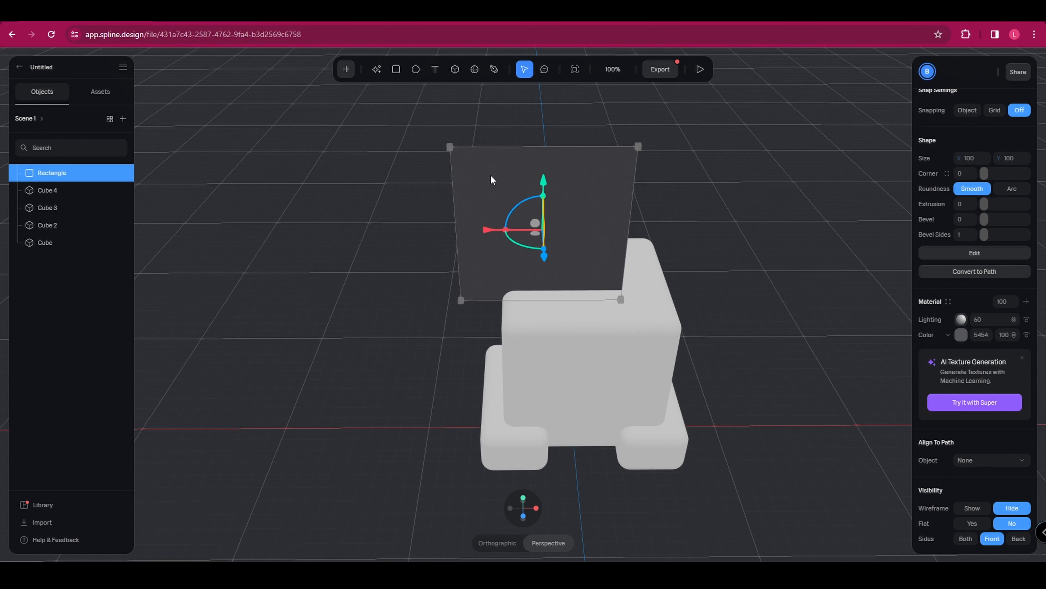
left_click_drag(450, 146, 518, 190)
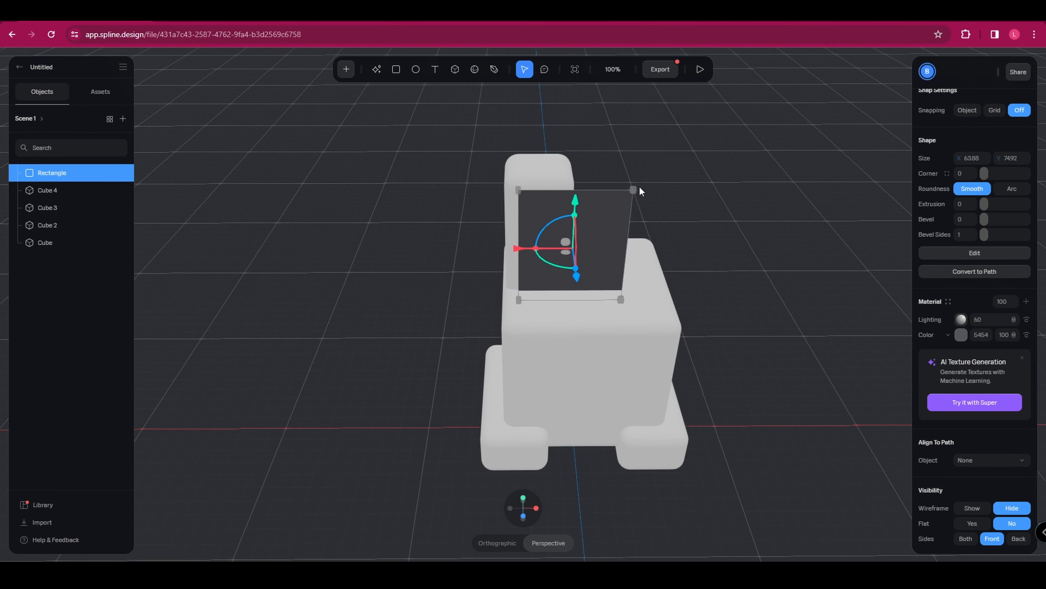
left_click_drag(640, 190, 596, 207)
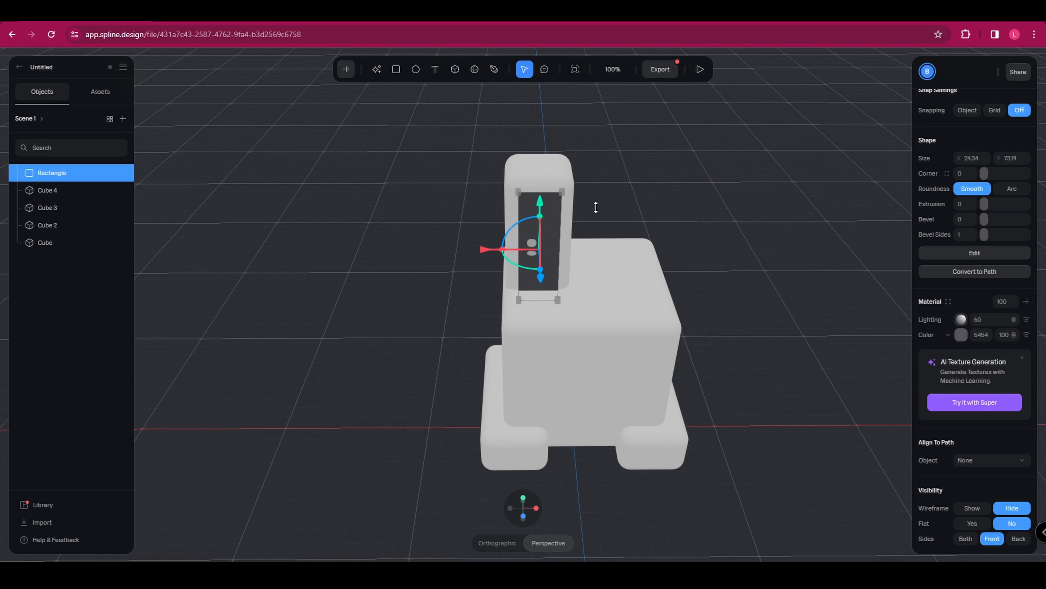
Color the ear's rectangle pink, RGB(254, 152, 255), round its corners and deselect it.
left_click(962, 336)
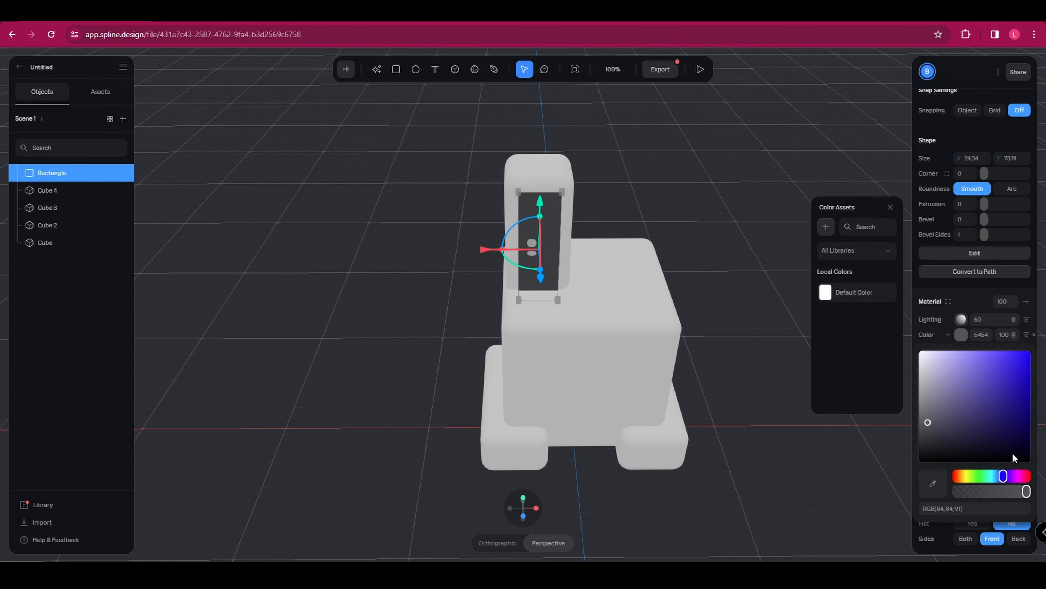
left_click_drag(1007, 478, 1015, 476)
left_click_drag(990, 409, 965, 337)
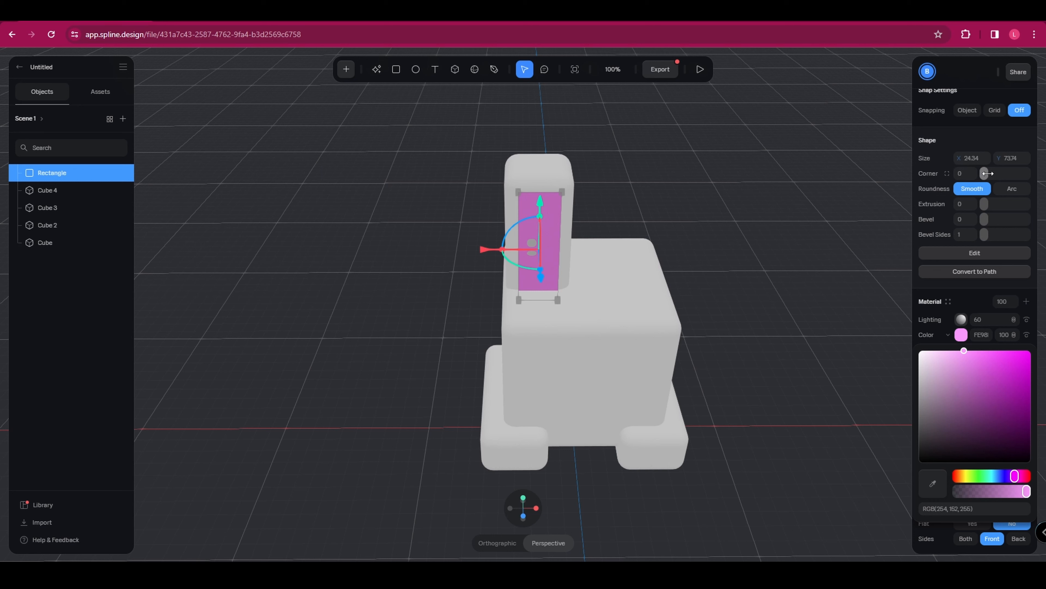
mouse_move(985, 174)
left_mouse_down()
mouse_move(999, 174)
mouse_move(988, 174)
left_mouse_up()
left_click(830, 283)
Duplicate the ear cube together with its pink rectangle and move the copies to the other side of the head.
left_click_drag(770, 313, 769, 289, "alt")
left_click_drag(438, 144, 599, 263)
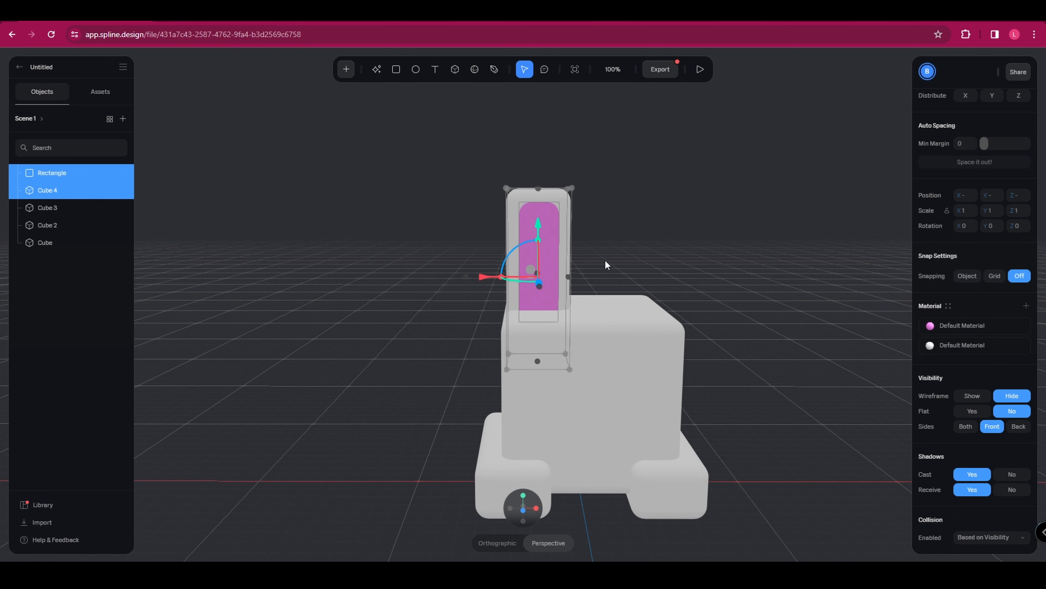
key("ctrl+d")
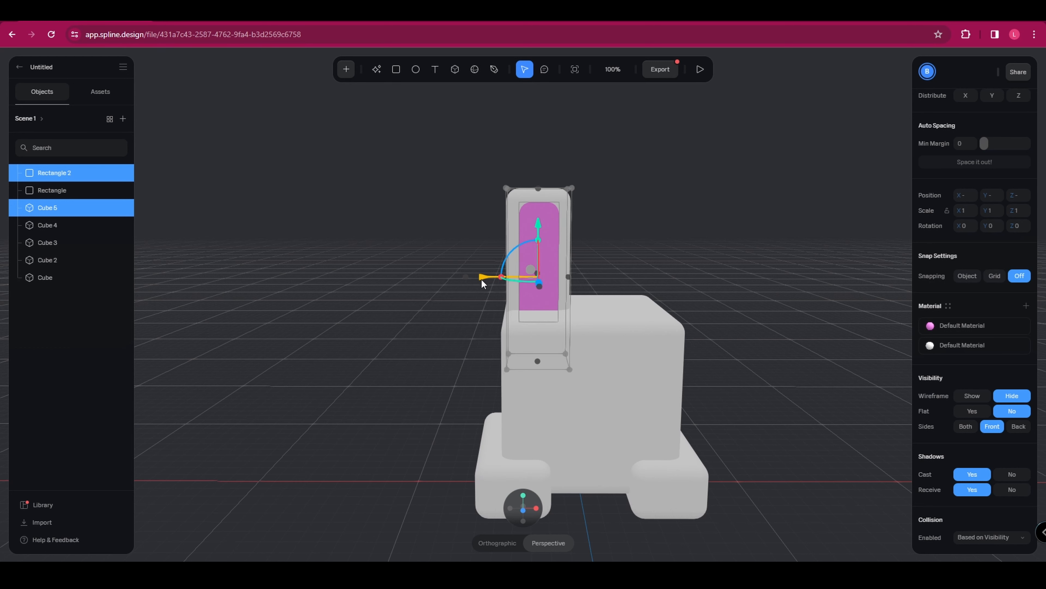
left_click_drag(481, 279, 570, 313)
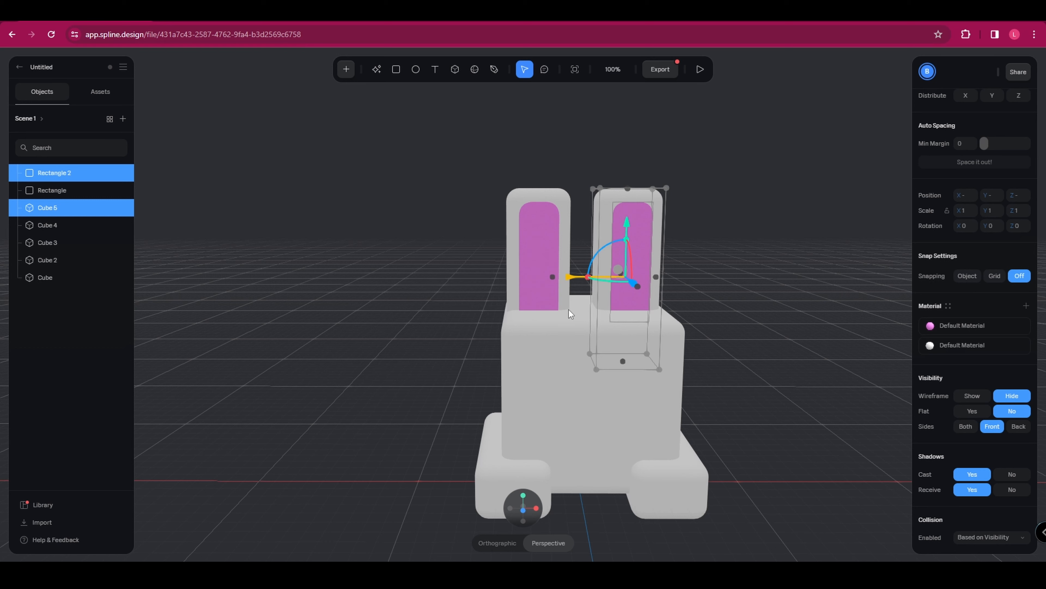
middle_click_drag(800, 392, 744, 313)
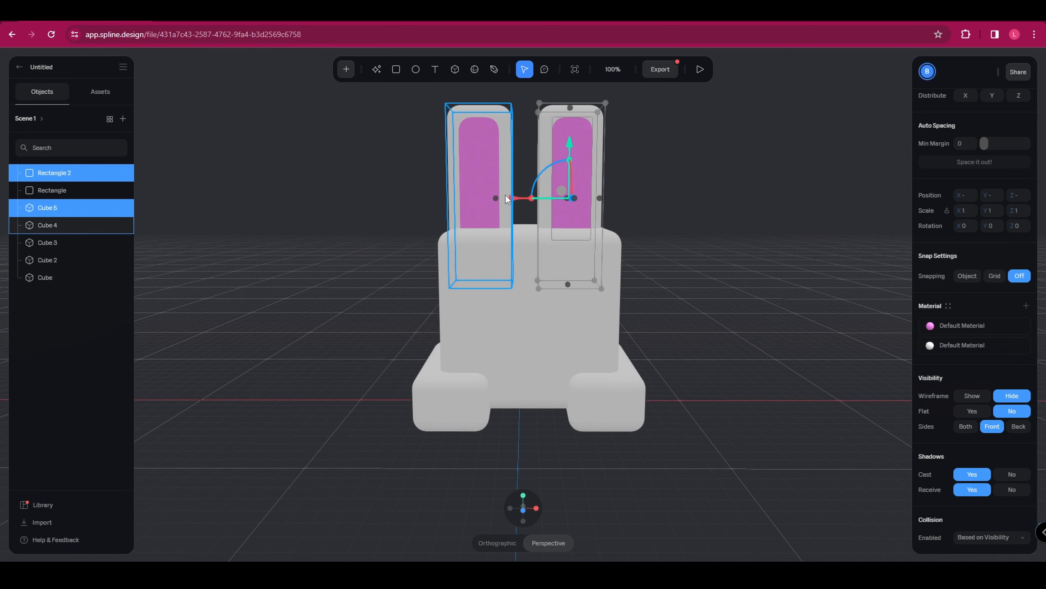
left_click_drag(514, 203, 518, 203)
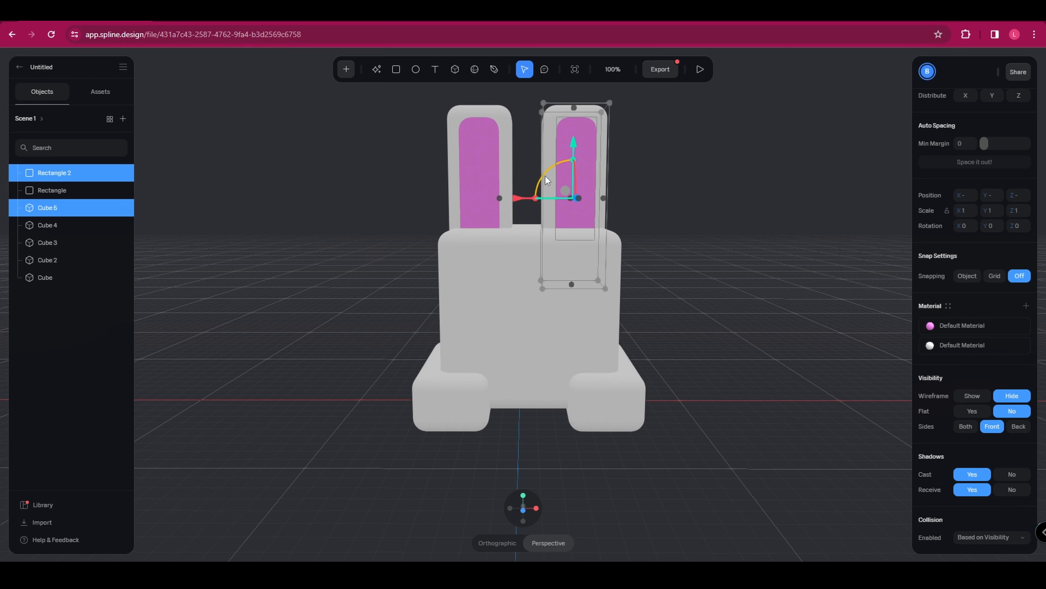
Tilt both ears with their pink inserts outward from the head and deselect them.
left_click_drag(542, 175, 550, 172)
left_click_drag(398, 94, 503, 168)
left_click(773, 248)
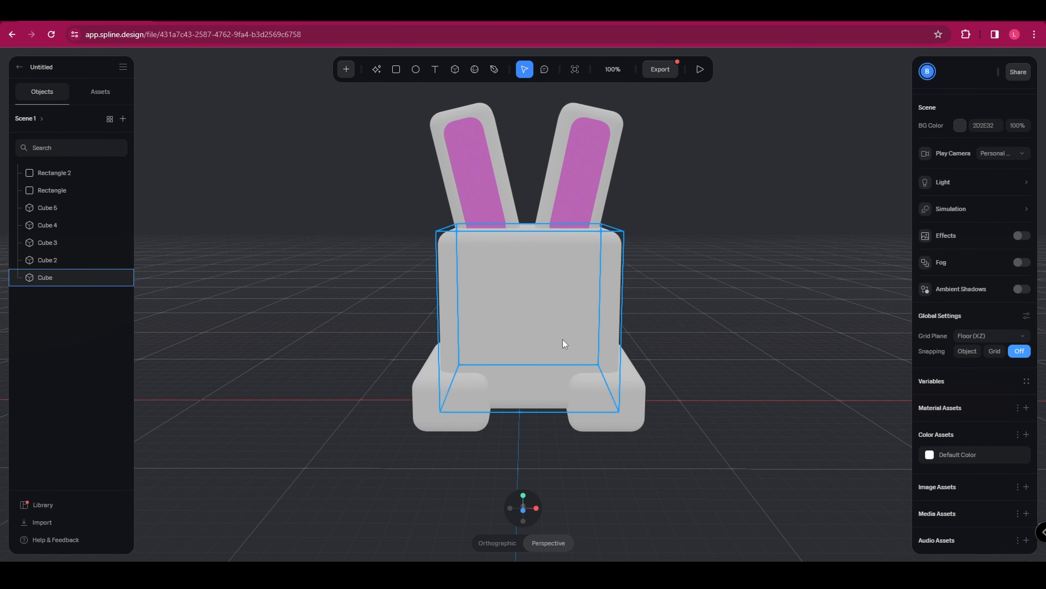
Add a circular ellipse about 25 × 25 as a nose, centered on the lower front face of the large cube.
left_click(415, 70)
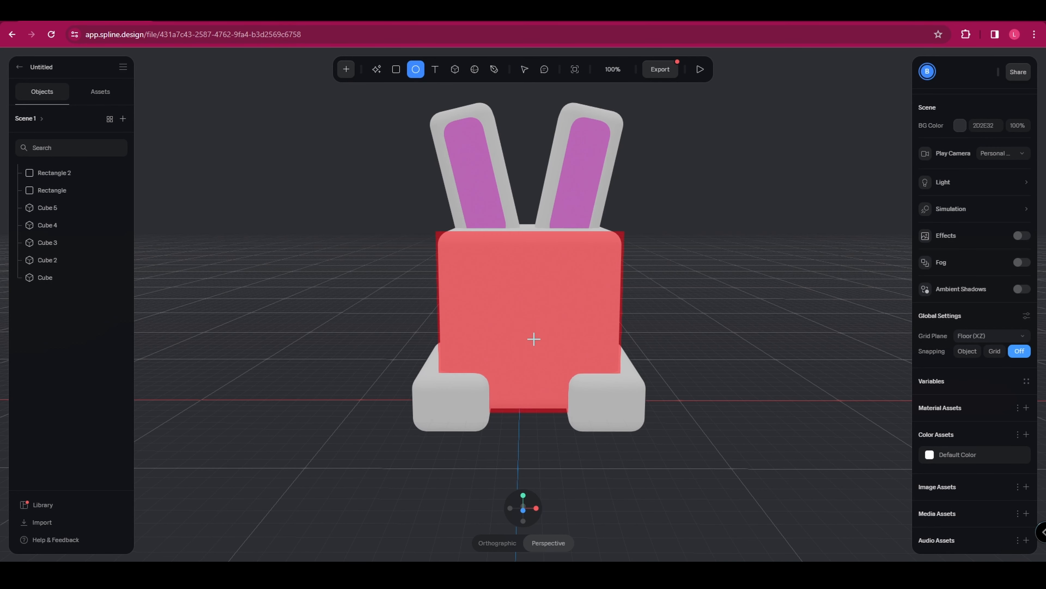
left_click(533, 339)
left_click_drag(445, 253, 503, 328)
Change the nose ellipse's material color to pink and deselect it.
left_click(961, 350)
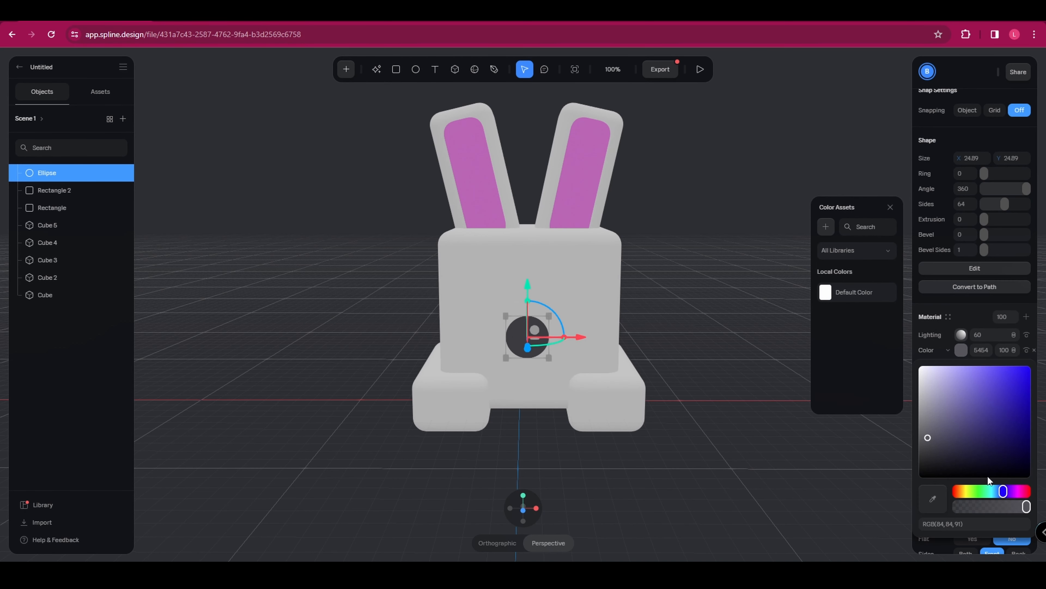
left_click_drag(1007, 491, 1021, 491)
left_click_drag(992, 392, 976, 367)
left_click(814, 359)
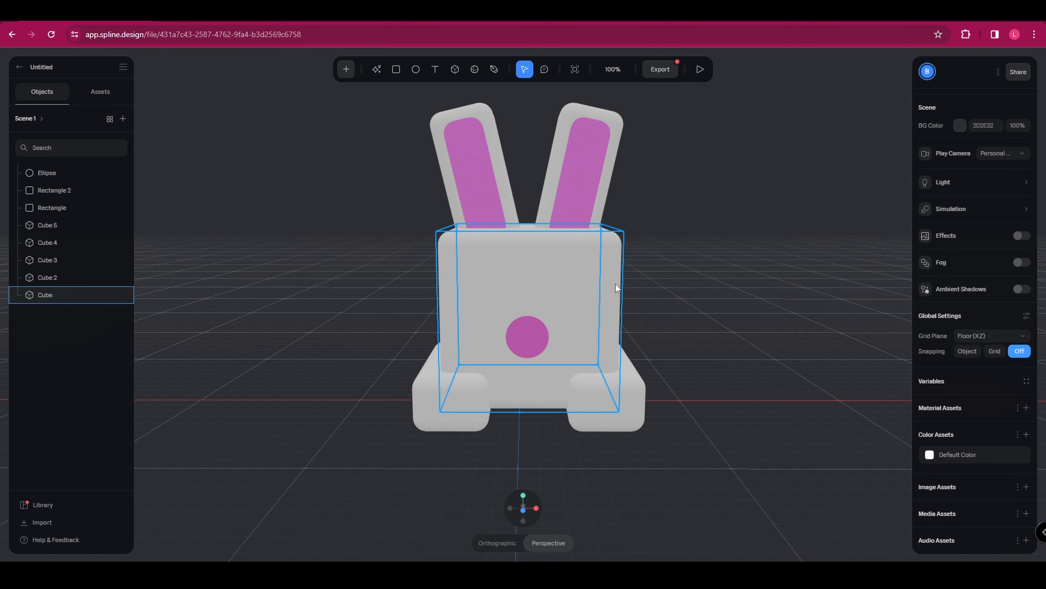
Add a rectangle about 39 × 28 as a glasses lens on the face, up and to the left of the nose.
left_click(396, 69)
left_click(468, 275)
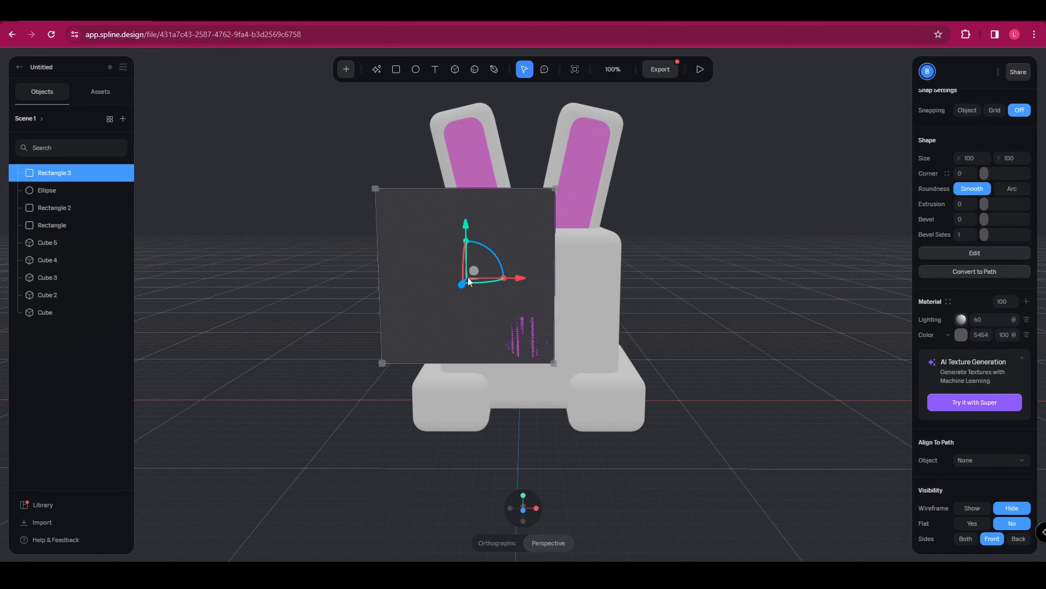
left_click_drag(373, 186, 514, 233)
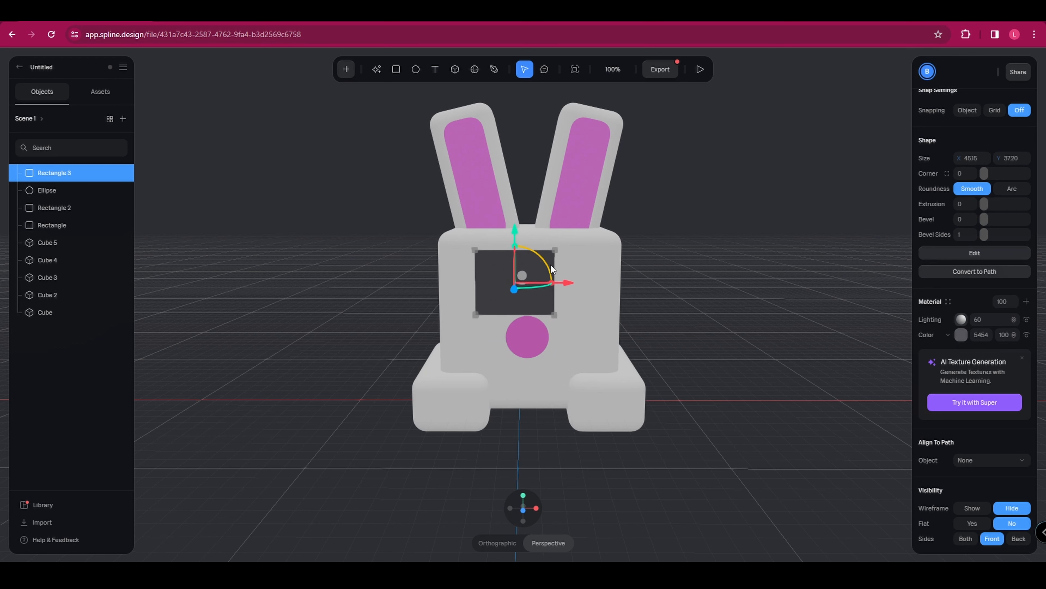
left_click_drag(567, 287, 528, 288)
left_click_drag(435, 251, 453, 260)
Change the lens rectangle's material color to black and deselect it.
left_click(961, 335)
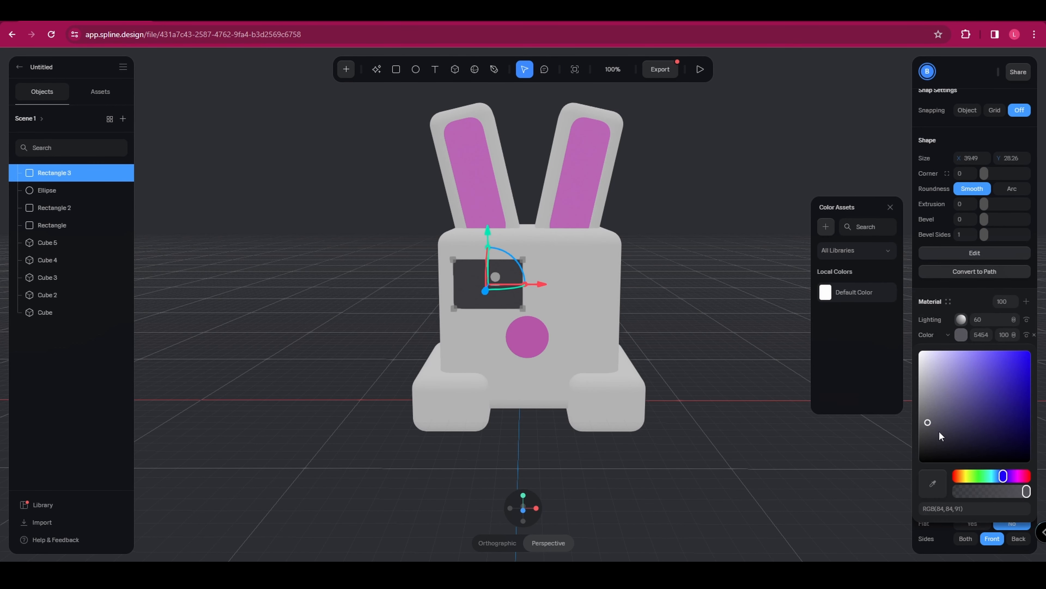
left_click_drag(941, 436, 909, 490)
left_click(666, 321)
Duplicate the black lens and move the copy beside it to the right side of the face.
left_click(493, 284)
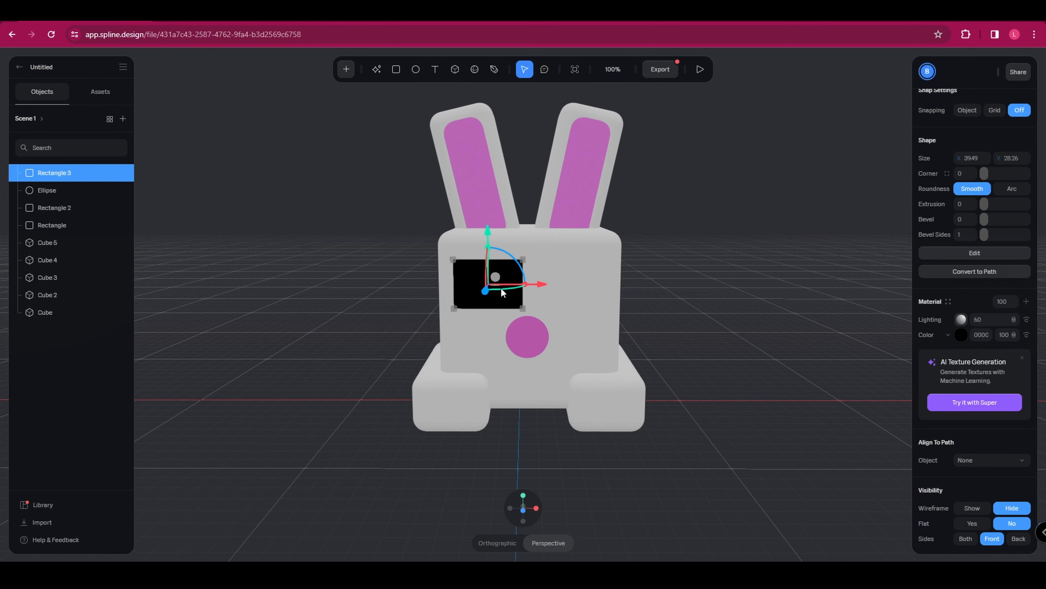
key("ctrl+d")
left_click_drag(538, 285, 621, 304)
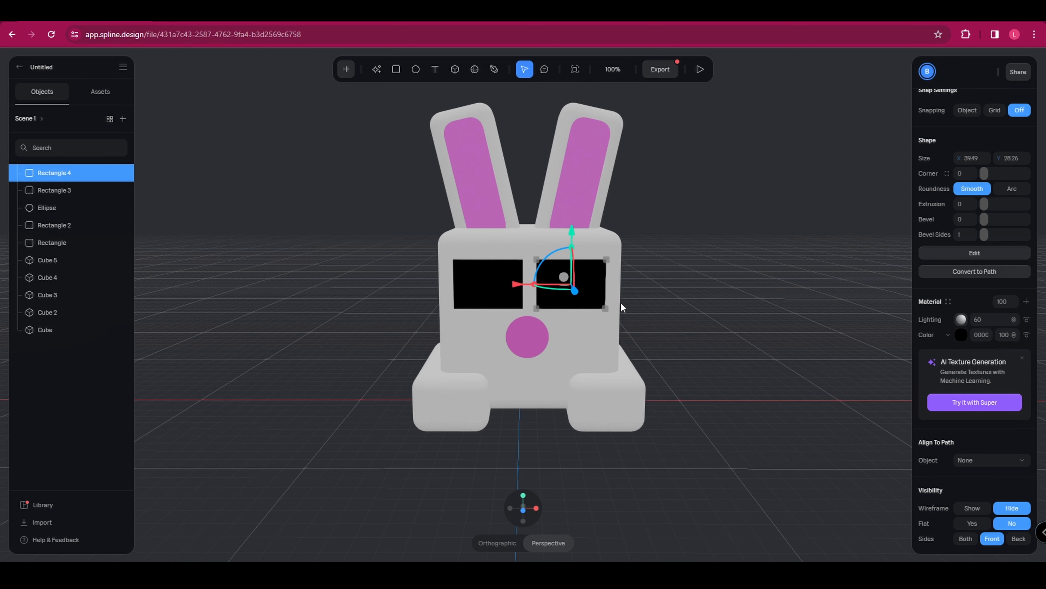
left_click(649, 514)
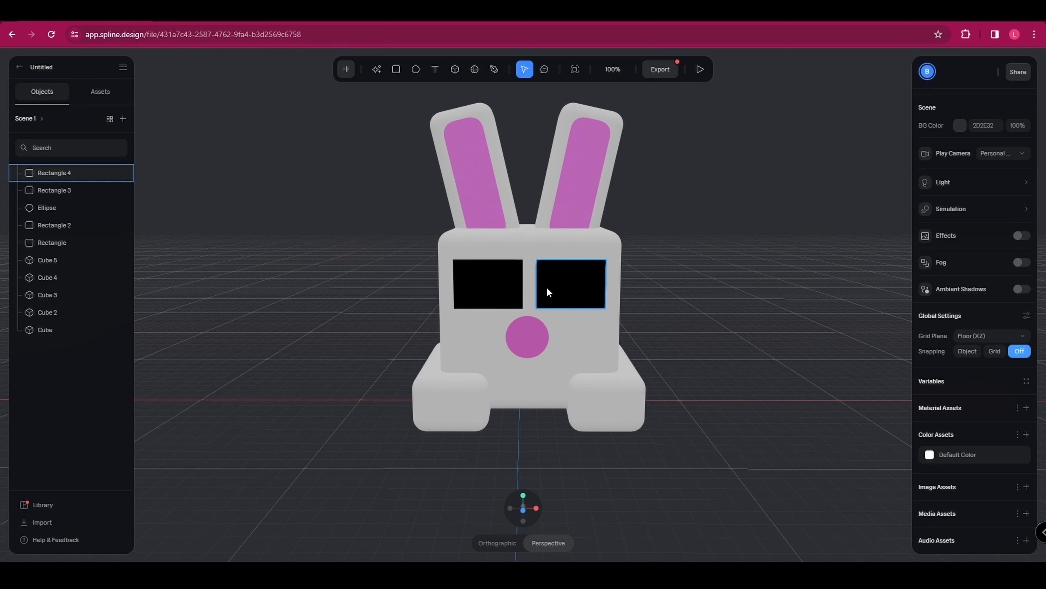
Duplicate the right lens, move the copy between the lenses and shrink it into a narrow bridge connecting them.
left_click(549, 292)
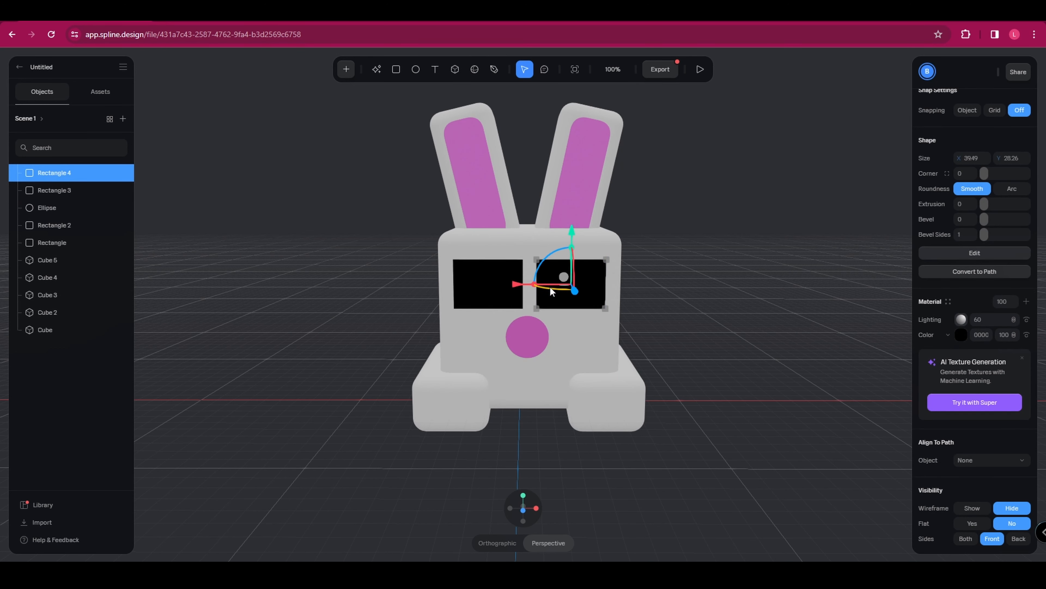
key("ctrl+d")
left_click_drag(550, 287, 478, 288)
left_click_drag(557, 260, 577, 294)
left_click(761, 312)
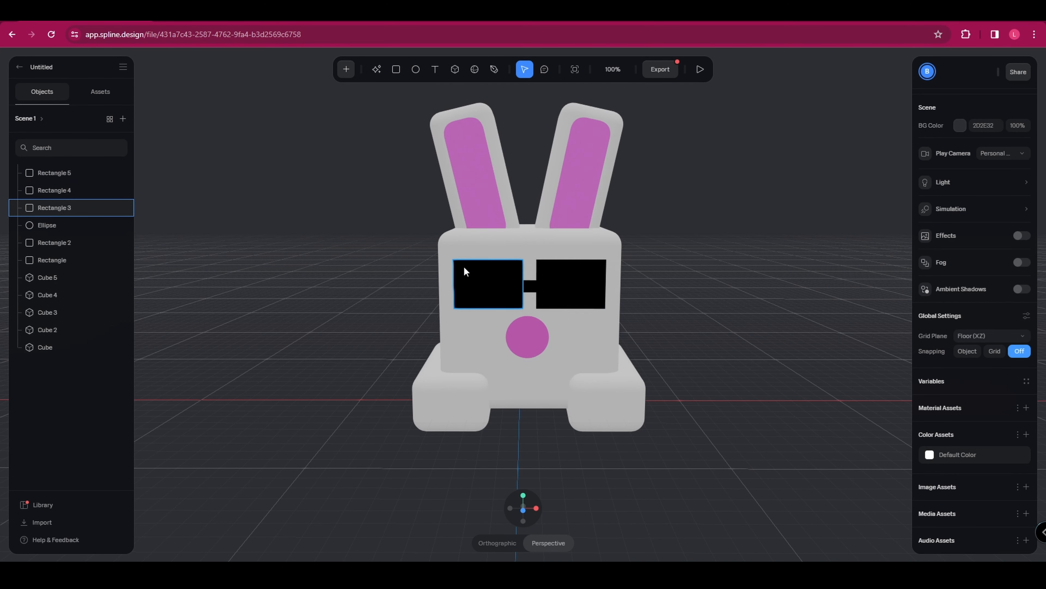
Add a small rectangle about 12 × 8 in the upper-left corner of the left black lens.
left_click(395, 70)
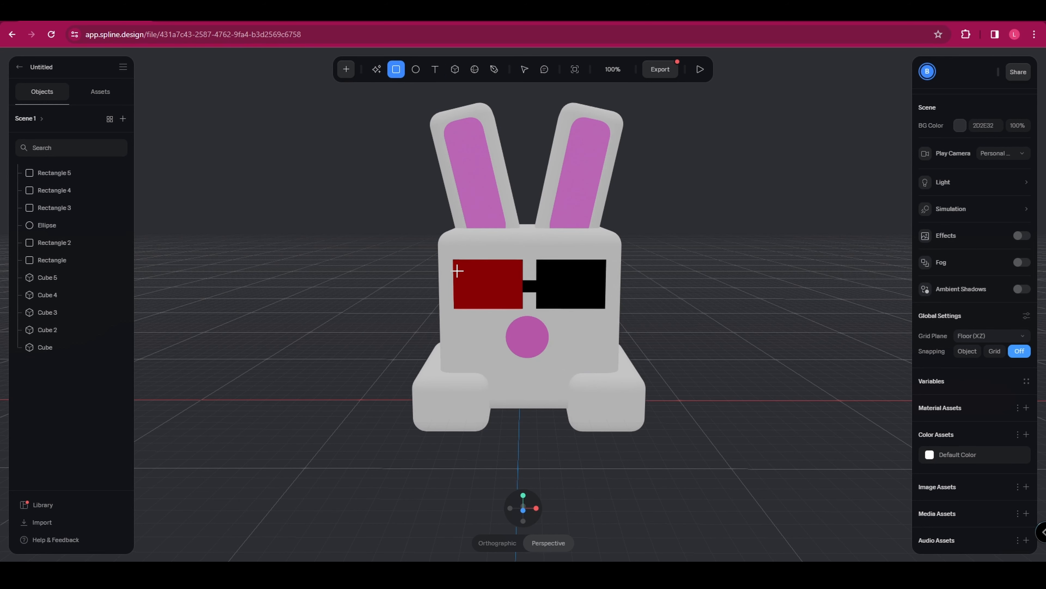
left_click(457, 271)
left_click_drag(363, 181, 420, 264)
left_click_drag(373, 357, 480, 281)
left_click_drag(547, 281, 479, 280)
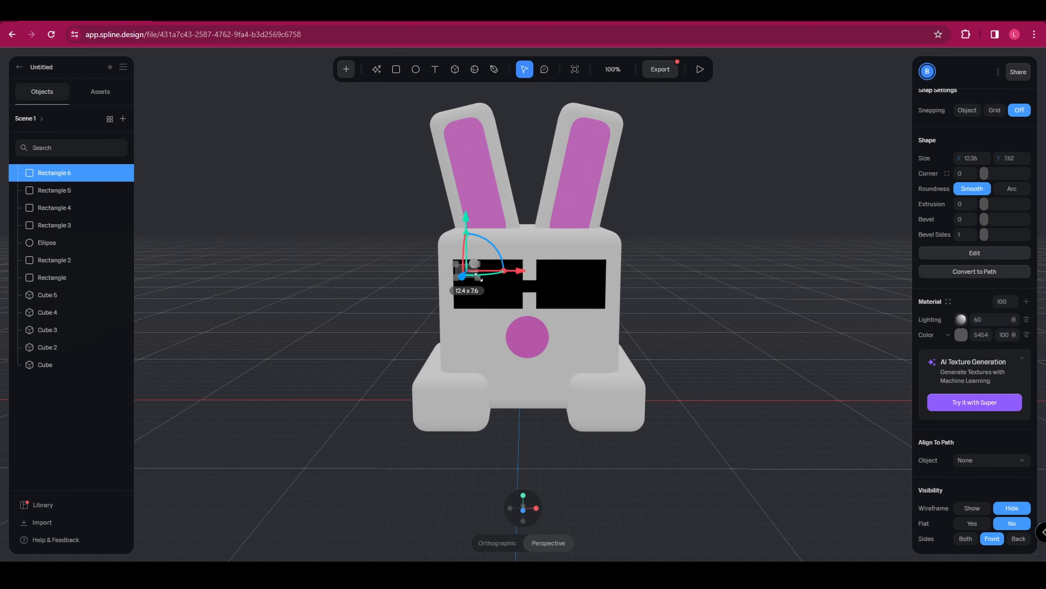
Color the small highlight rectangle white and place a duplicate of it in the upper-left corner of the right lens.
left_click(962, 335)
left_click(826, 292)
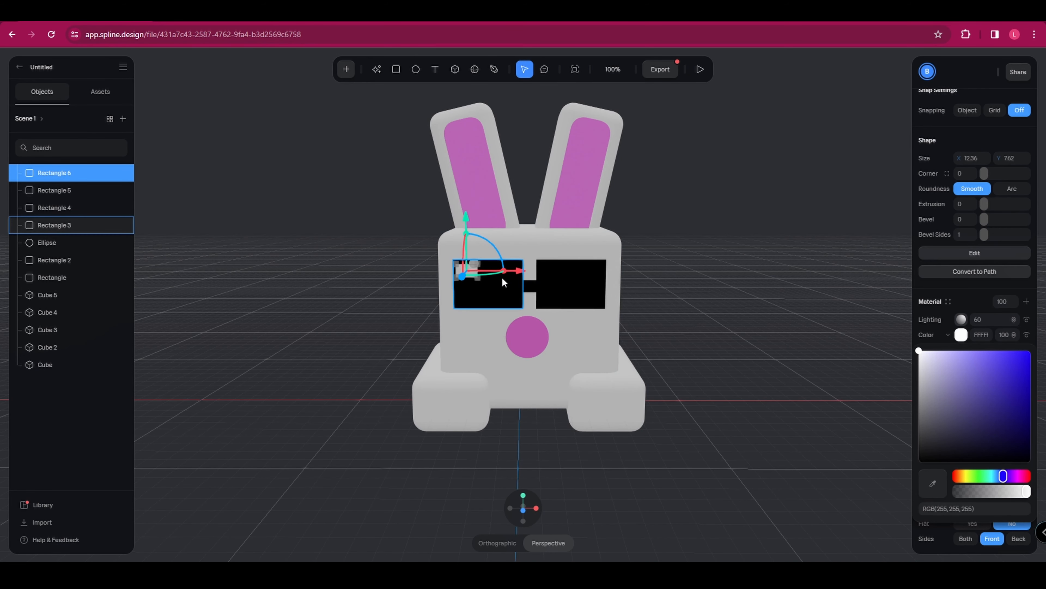
key("ctrl+d")
left_click_drag(504, 283, 711, 297)
left_click(711, 297)
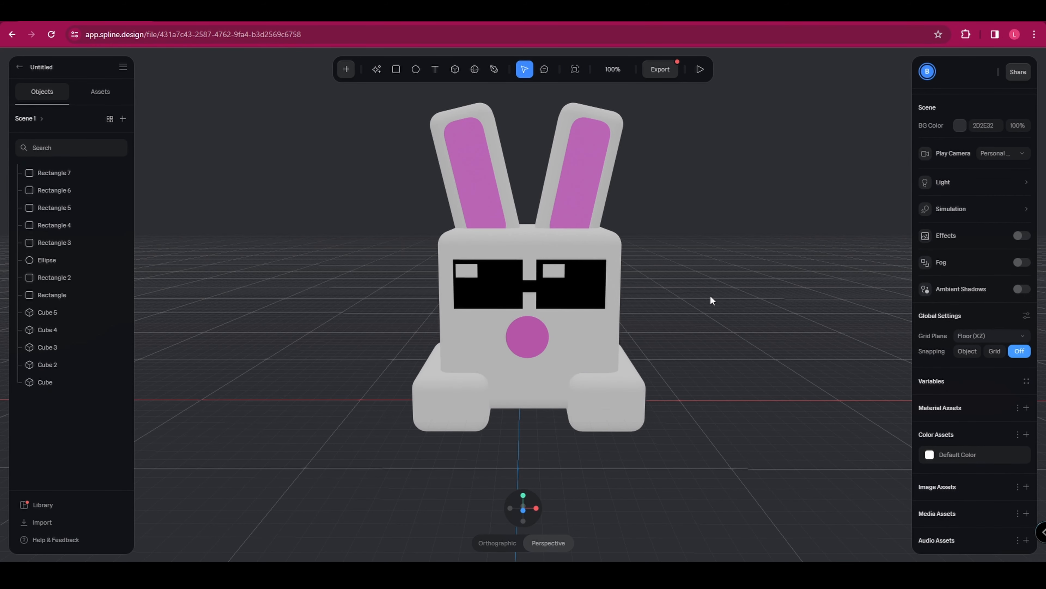
Add a sphere at the back of the bunny's body and shrink it to about 61.5 × 51.8 × 61.5.
middle_click_drag(576, 397, 434, 366)
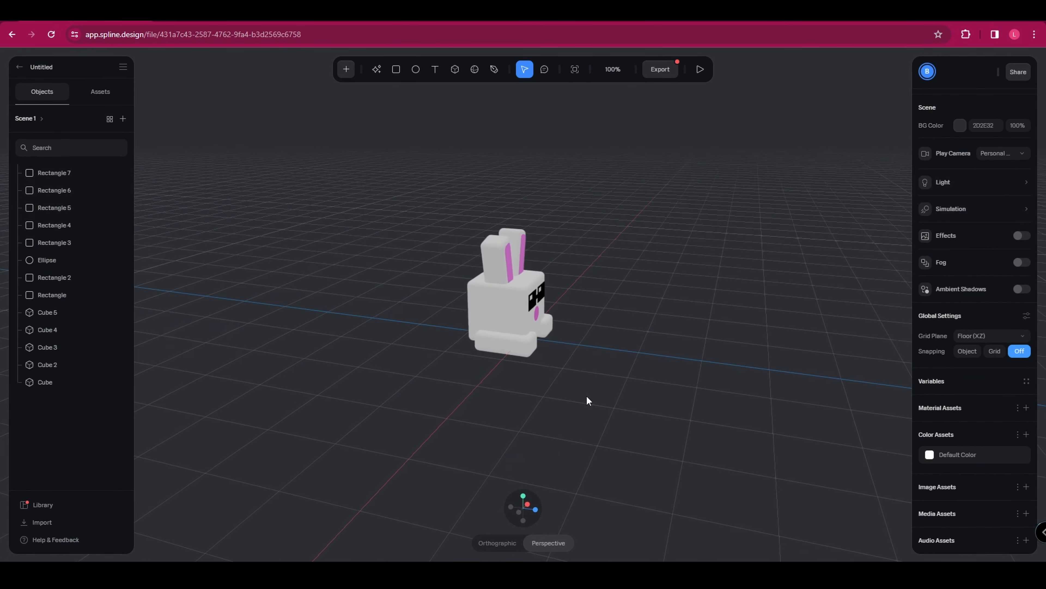
scroll(579, 372, "up", 2)
left_click(474, 70)
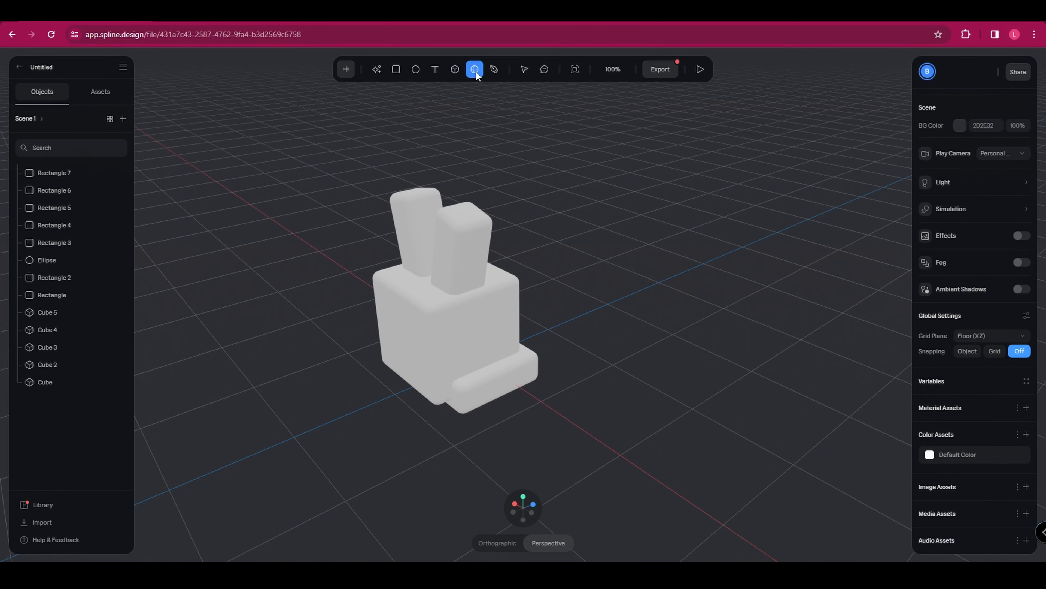
left_click(395, 388)
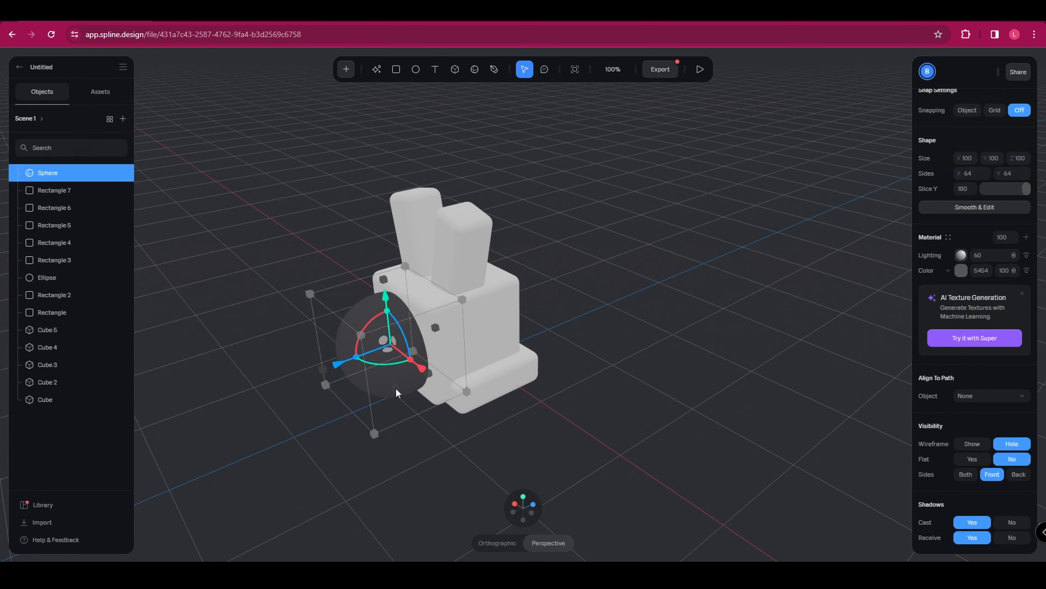
left_click_drag(311, 295, 357, 374)
right_click_drag(357, 374, 589, 353)
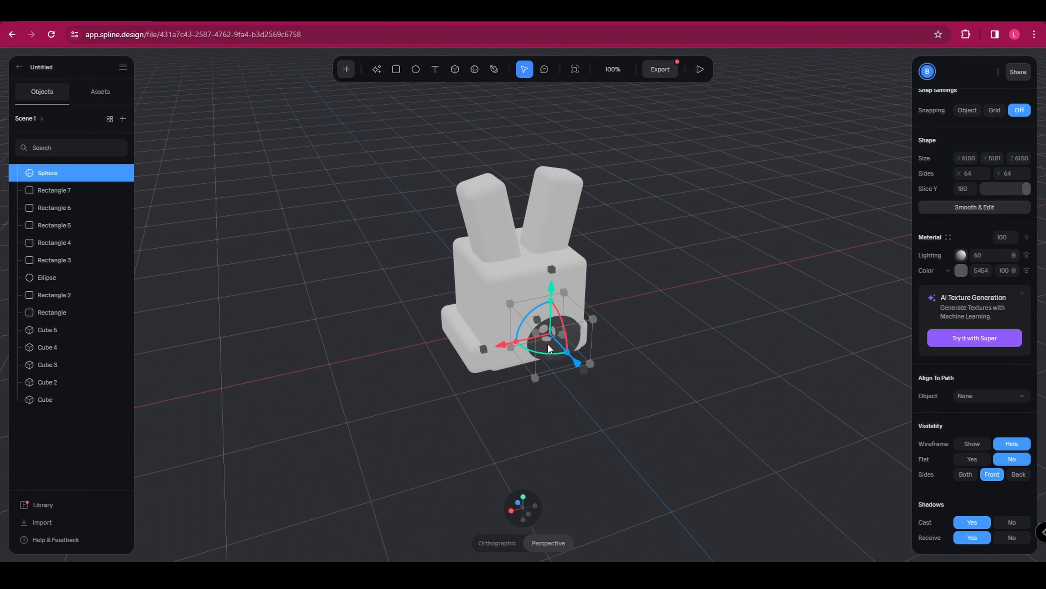
Lower the sphere to the base of the bunny's back and shrink it further into a small tail.
left_click_drag(548, 343, 536, 357)
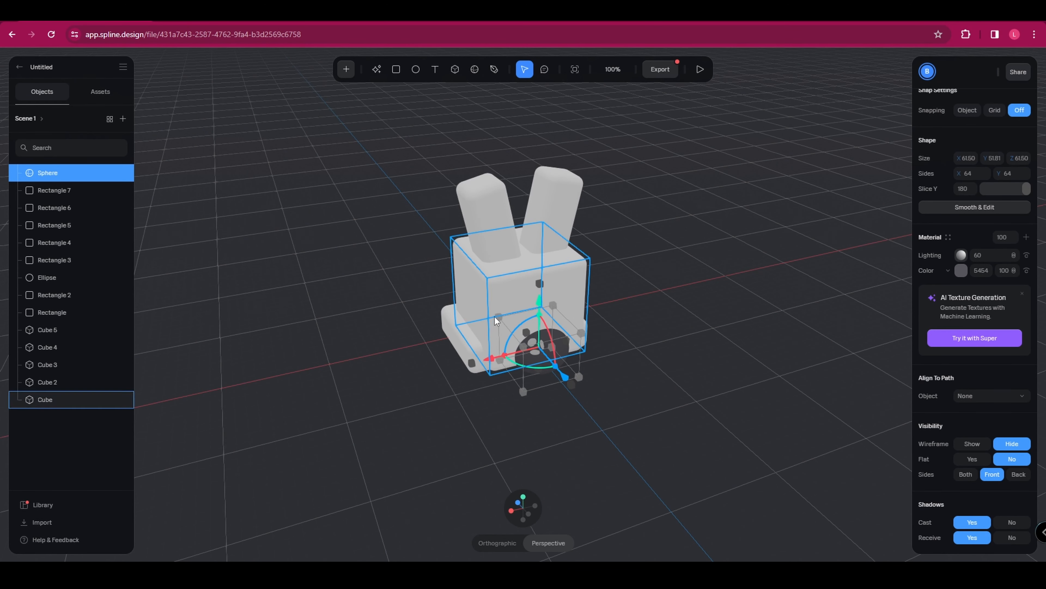
left_click_drag(498, 317, 519, 324)
right_click_drag(397, 348, 463, 356)
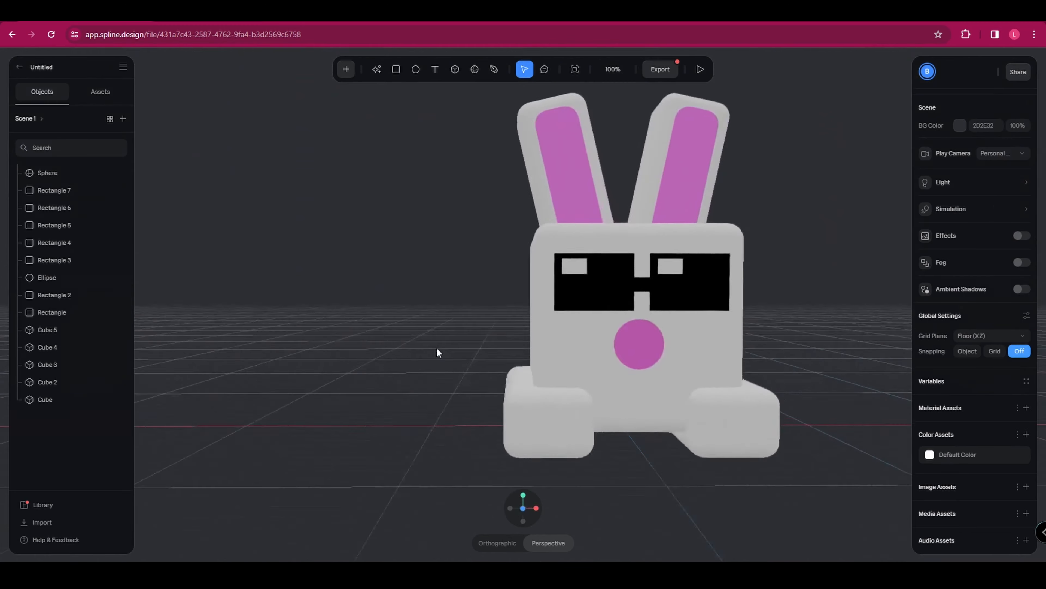
scroll(463, 356, "down", 3)
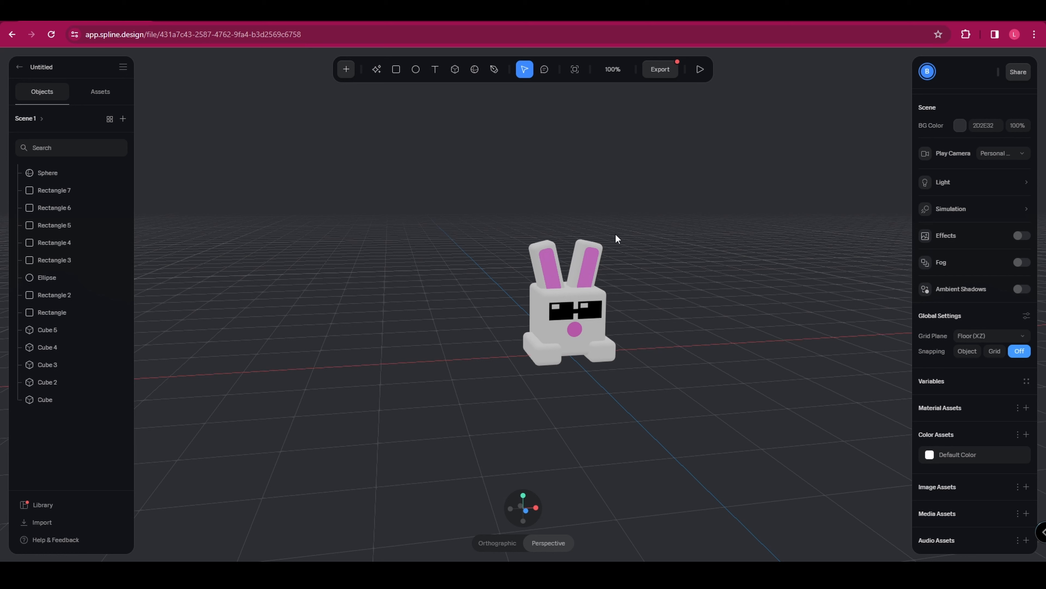
Export the scene as a JPG image at ratio 1 with the background color shown.
left_click(665, 69)
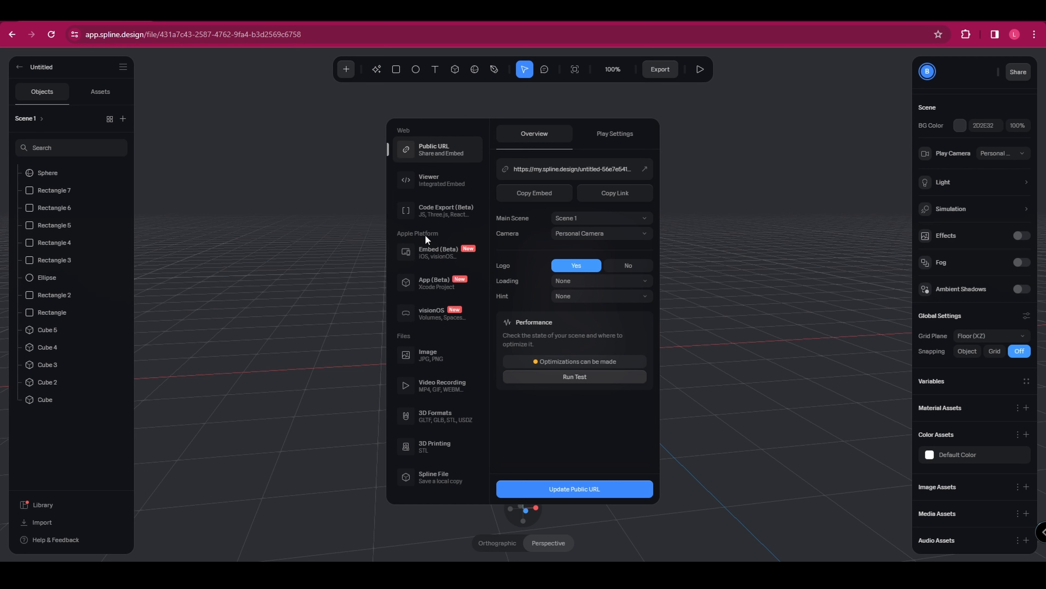
left_click(445, 355)
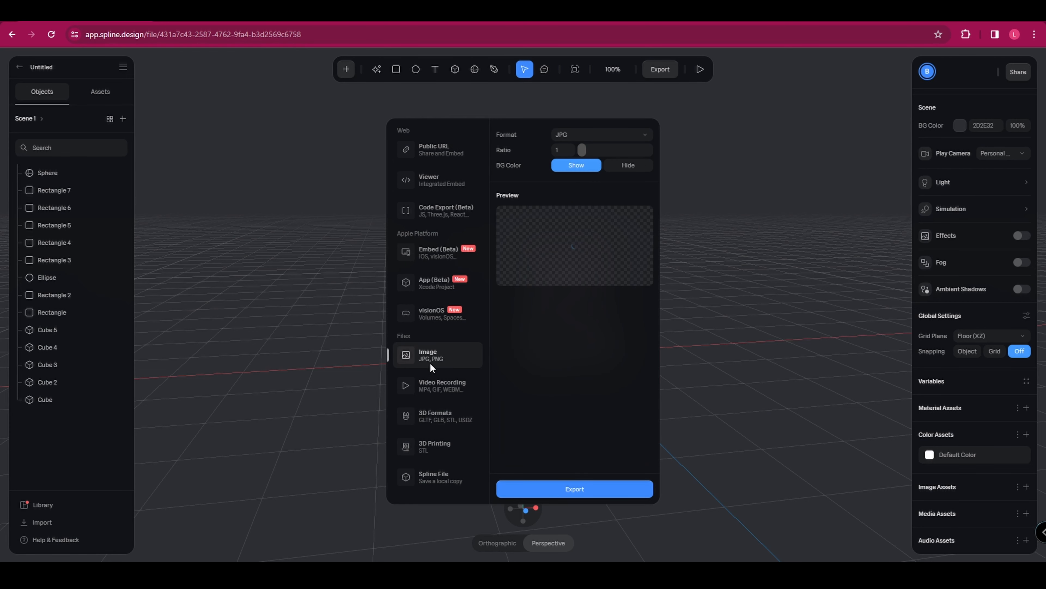
left_click(447, 388)
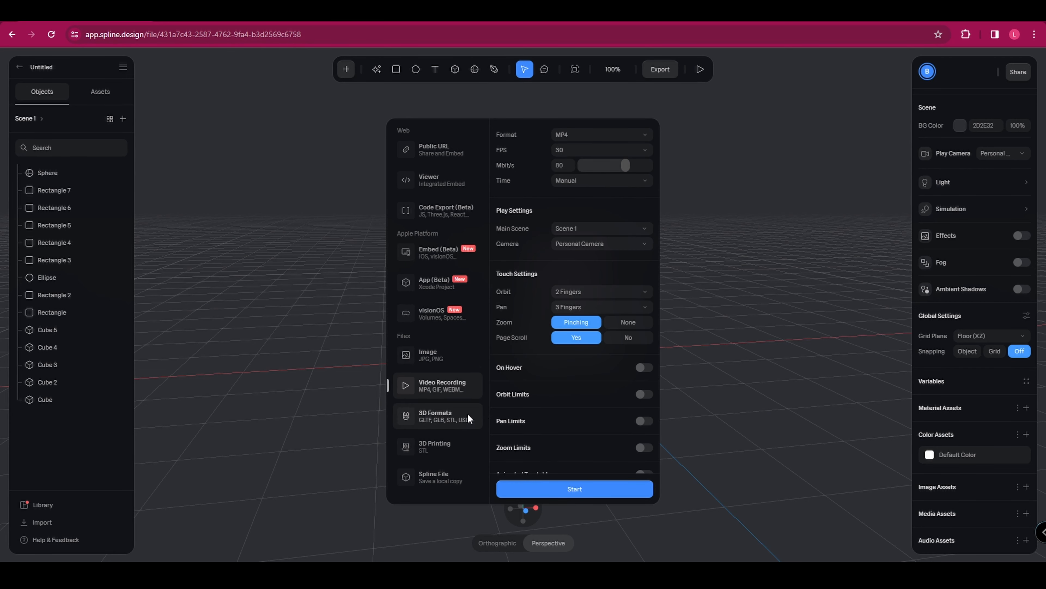
left_click(445, 355)
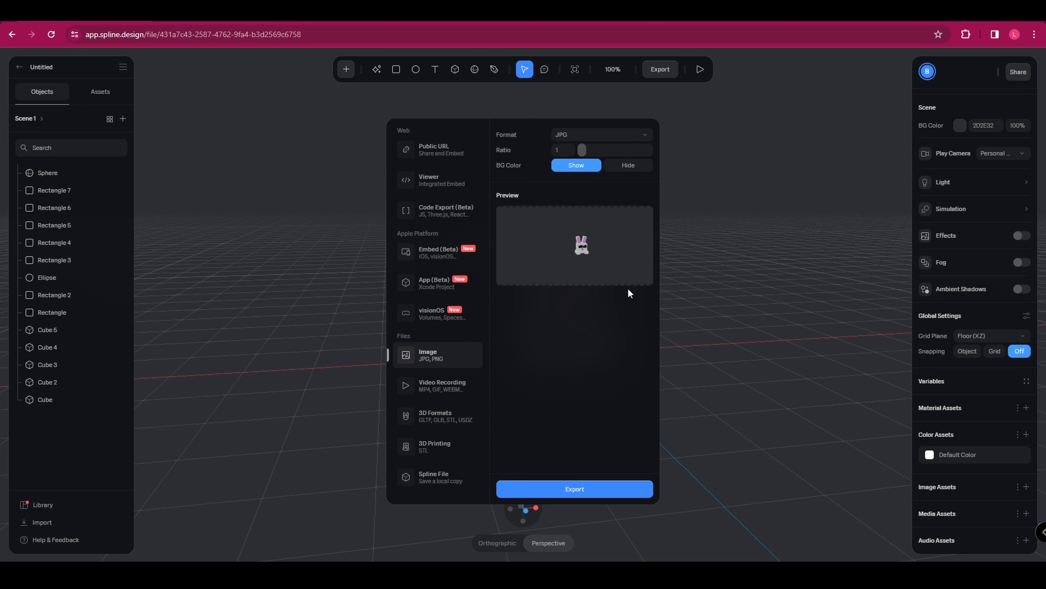
left_click(561, 490)
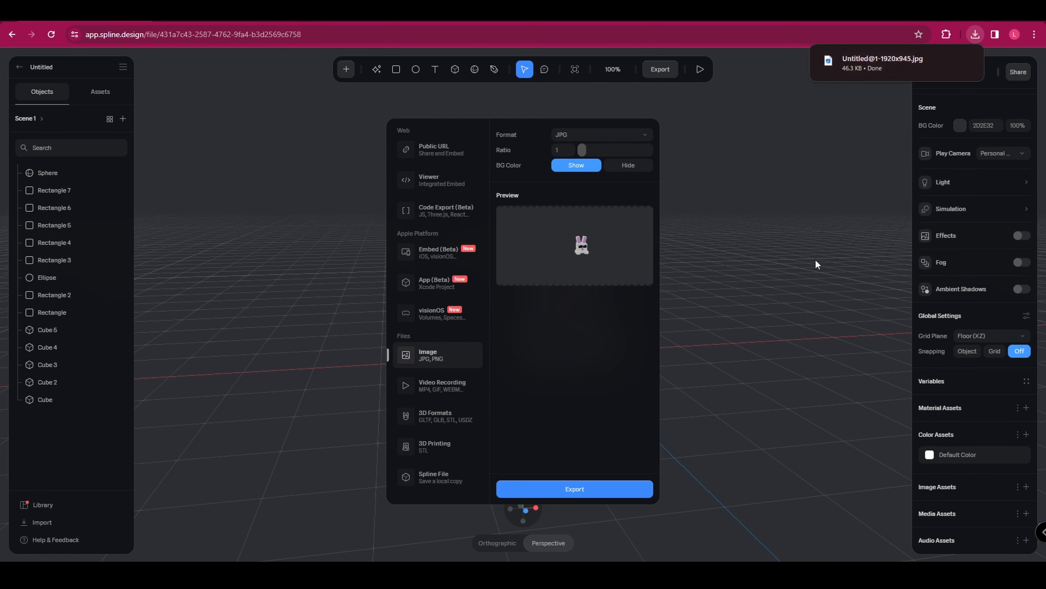